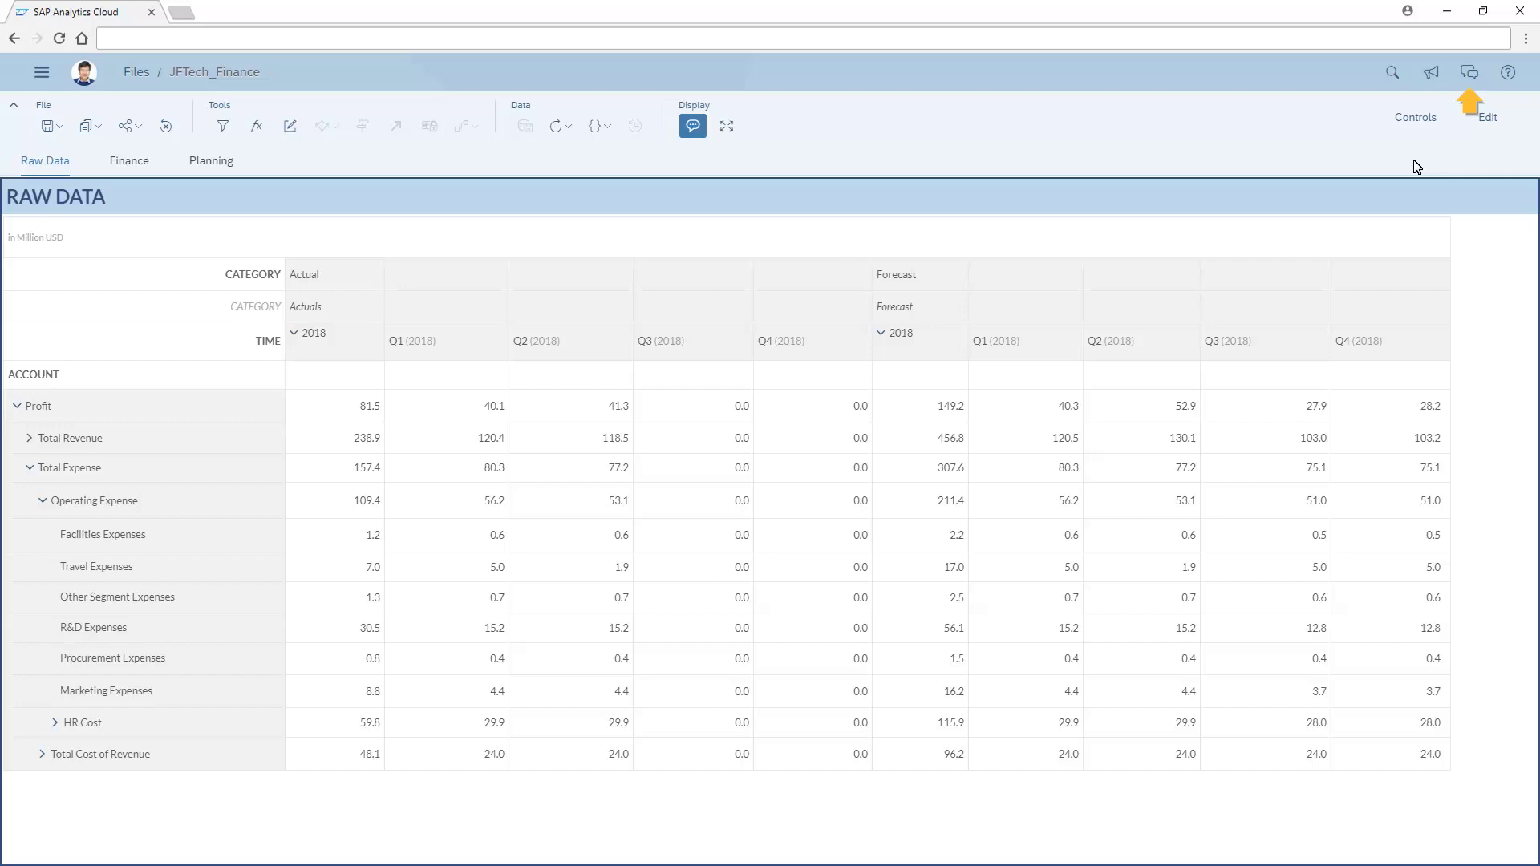
- Start a new discussion from the story and invite one colleague as its participant
{"action": "left_click", "coordinate": [1469, 73]}
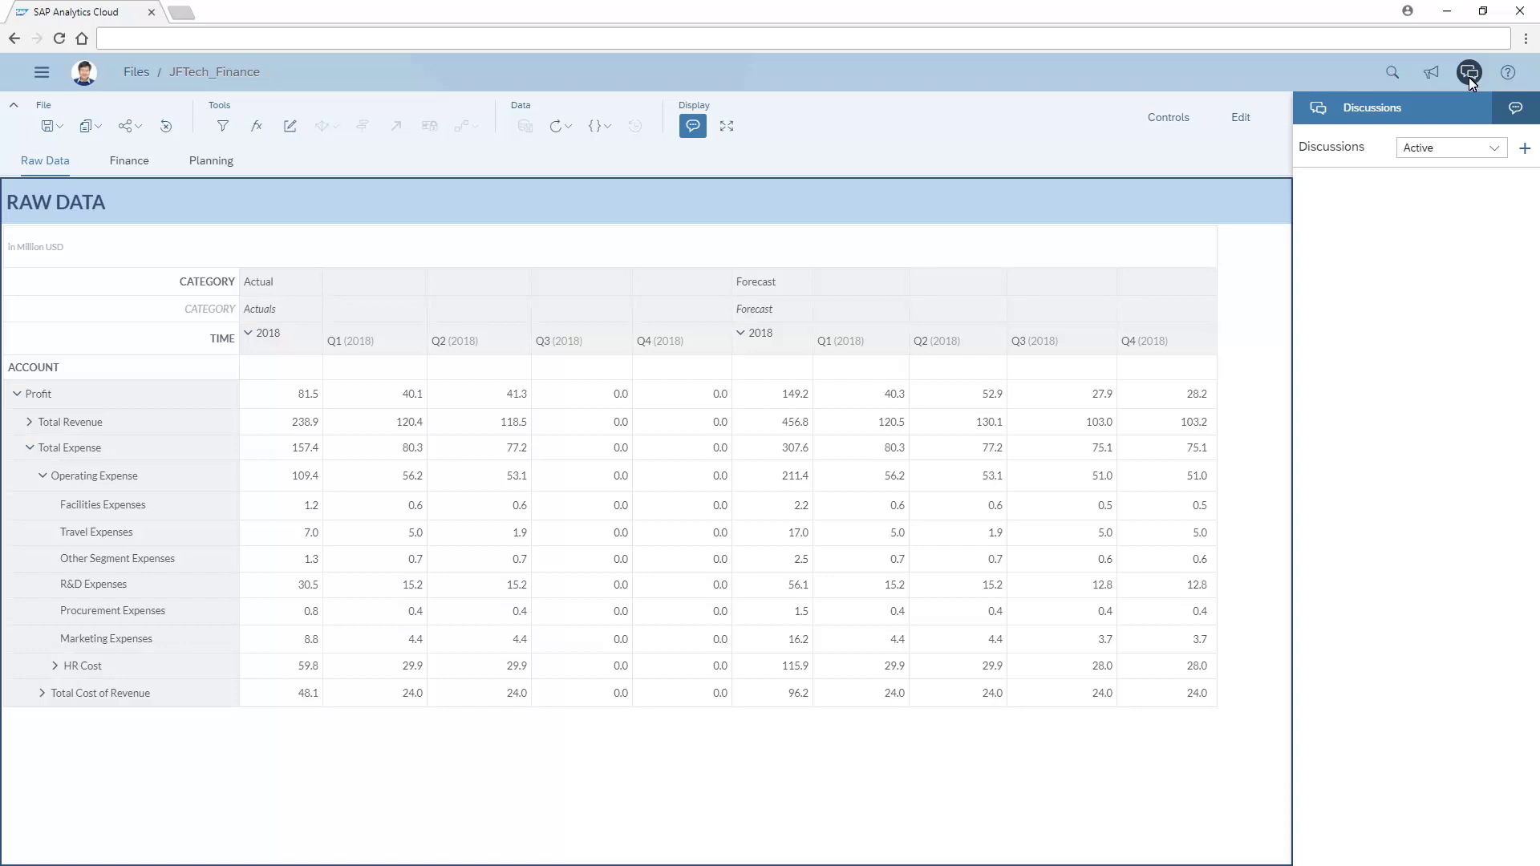
{"action": "left_click", "coordinate": [1525, 147]}
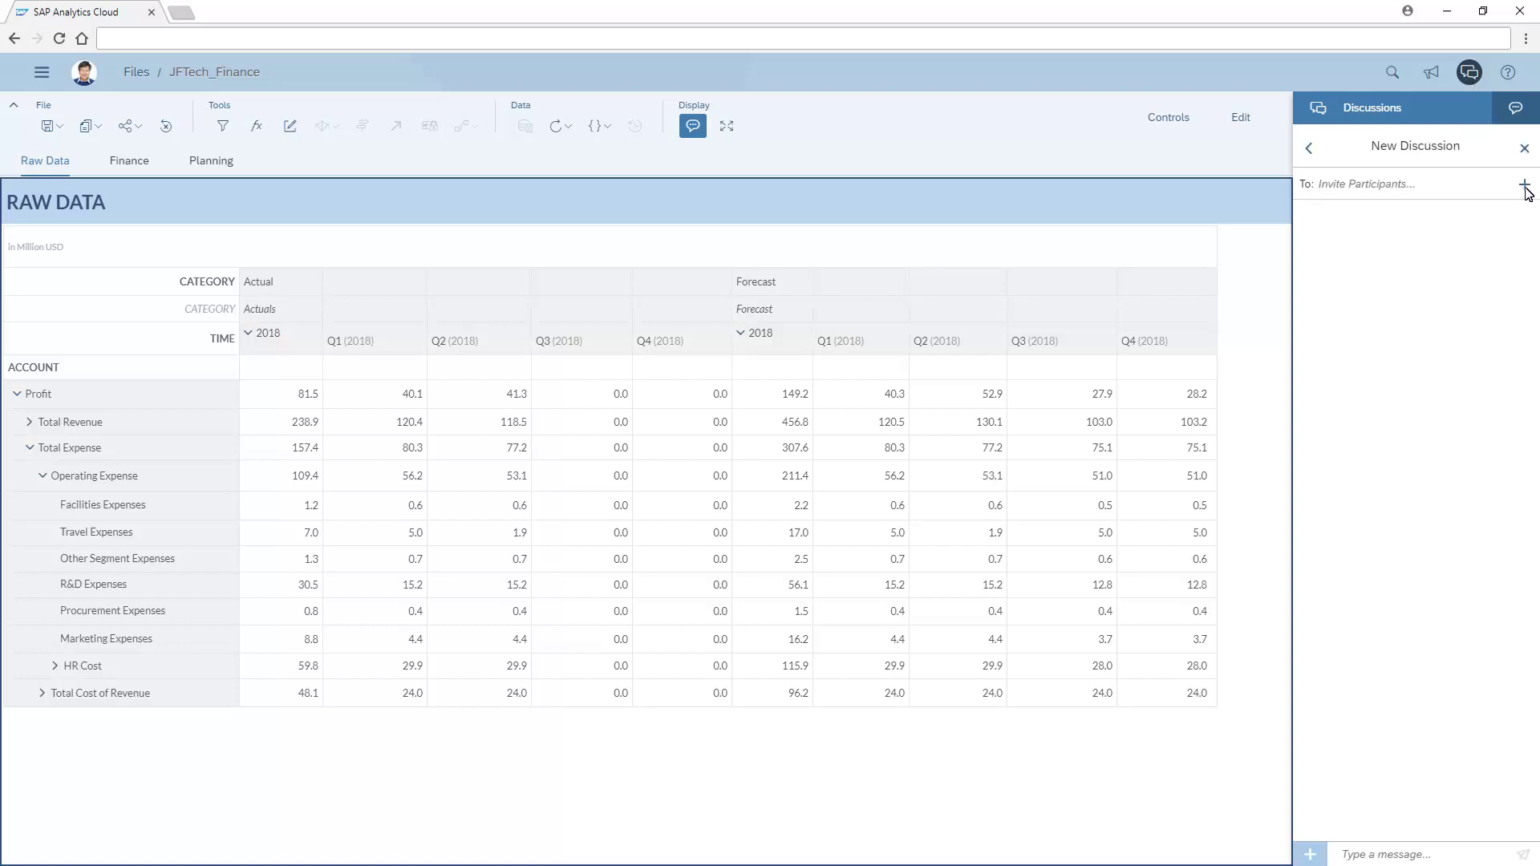
{"action": "left_click", "coordinate": [1523, 187]}
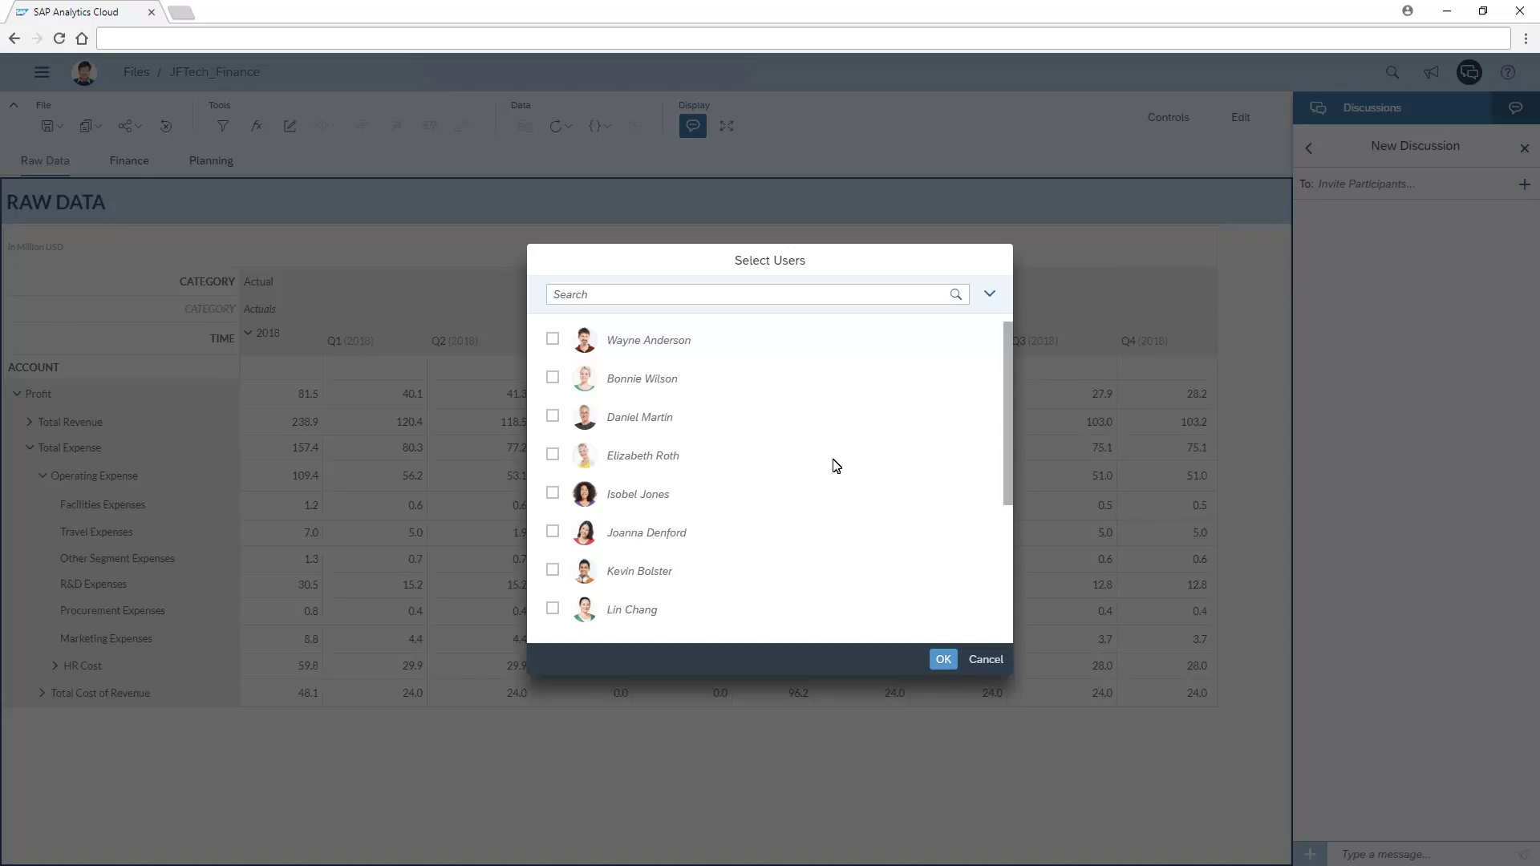
{"action": "left_click", "coordinate": [552, 571]}
{"action": "left_click", "coordinate": [943, 661]}
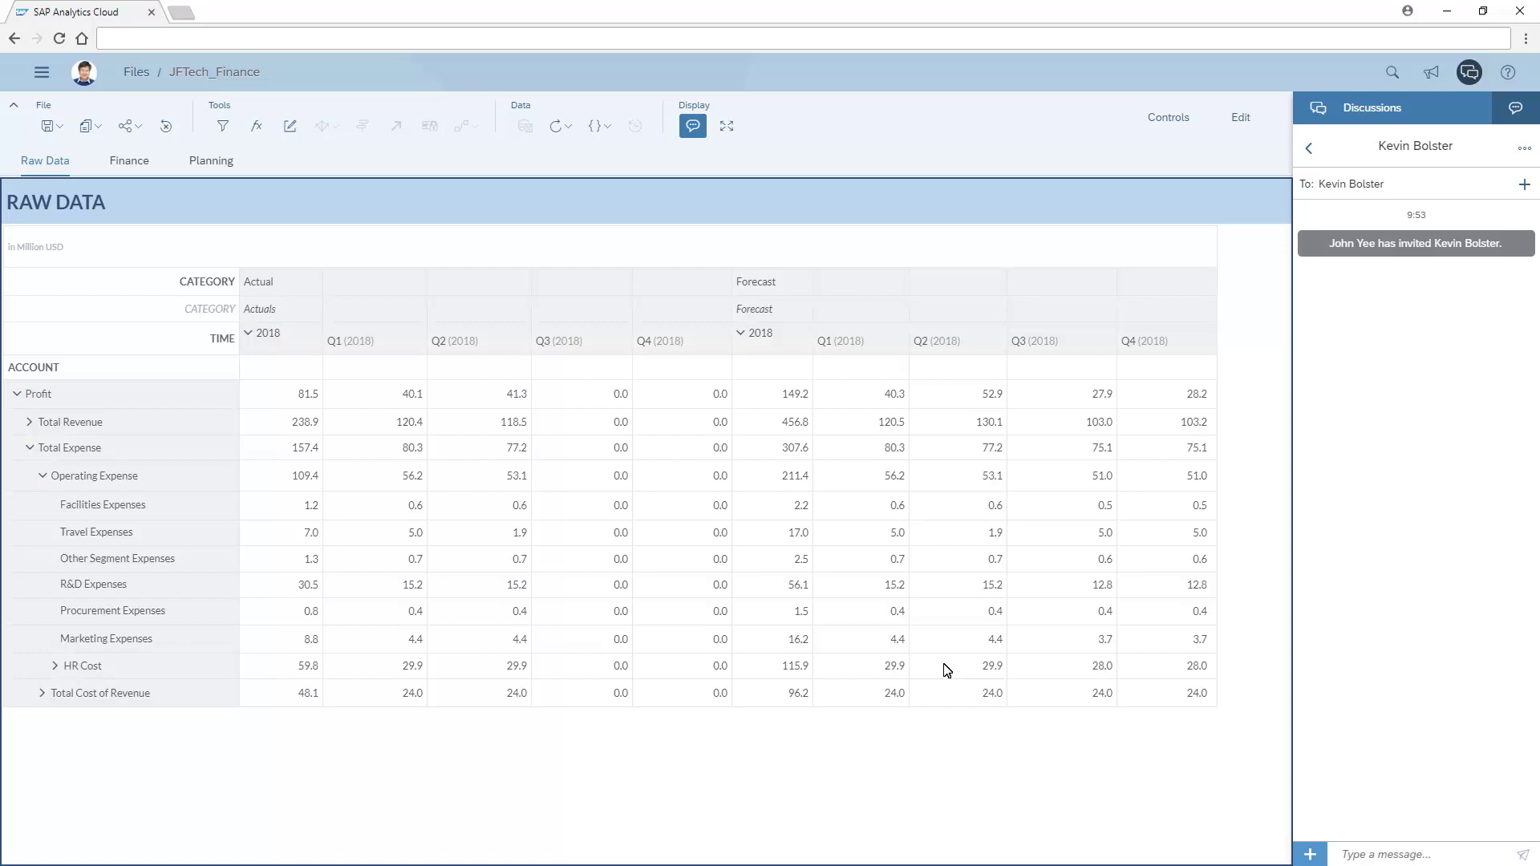
- Link the current story to the discussion and send a message asking whether the low Q2 Marketing Expenses Actuals mean outstanding costs coming in Q3
{"action": "left_click", "coordinate": [1310, 854]}
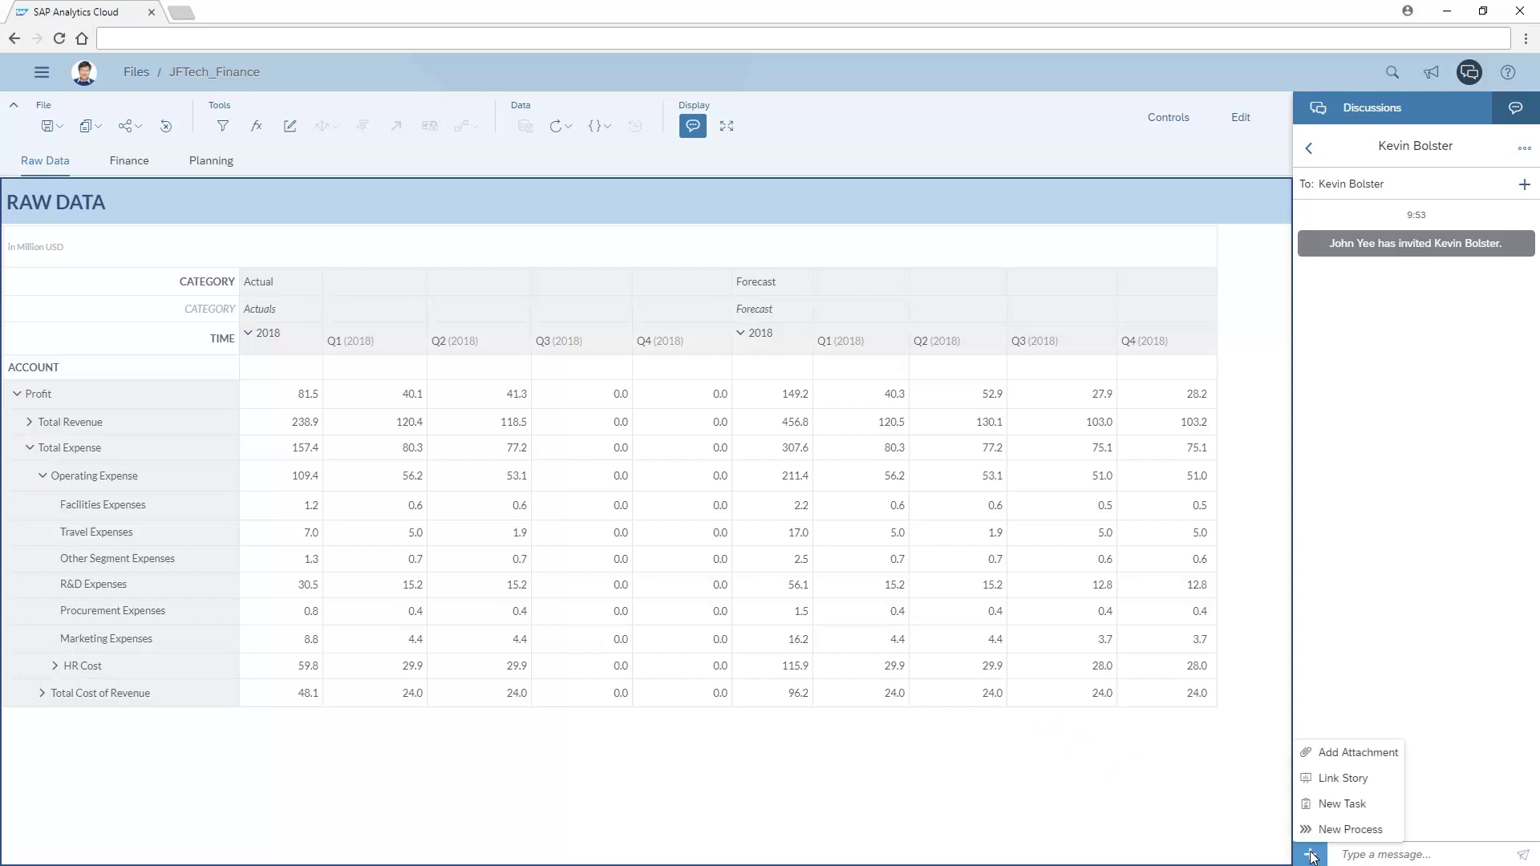
{"action": "left_click", "coordinate": [1345, 779]}
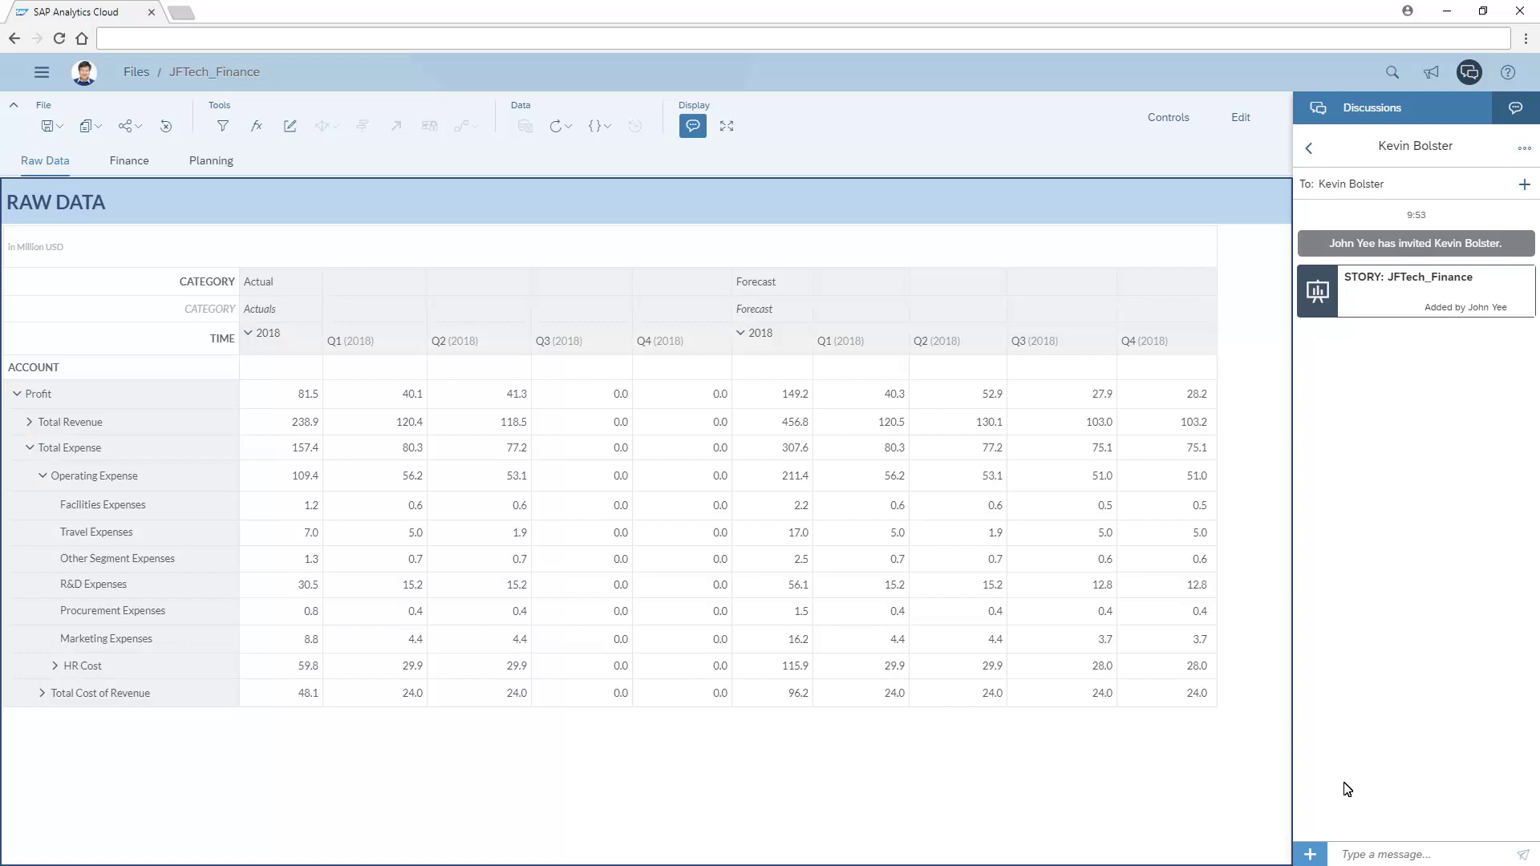
{"action": "left_click", "coordinate": [1358, 849]}
{"action": "key", "text": "ctrl+v"}
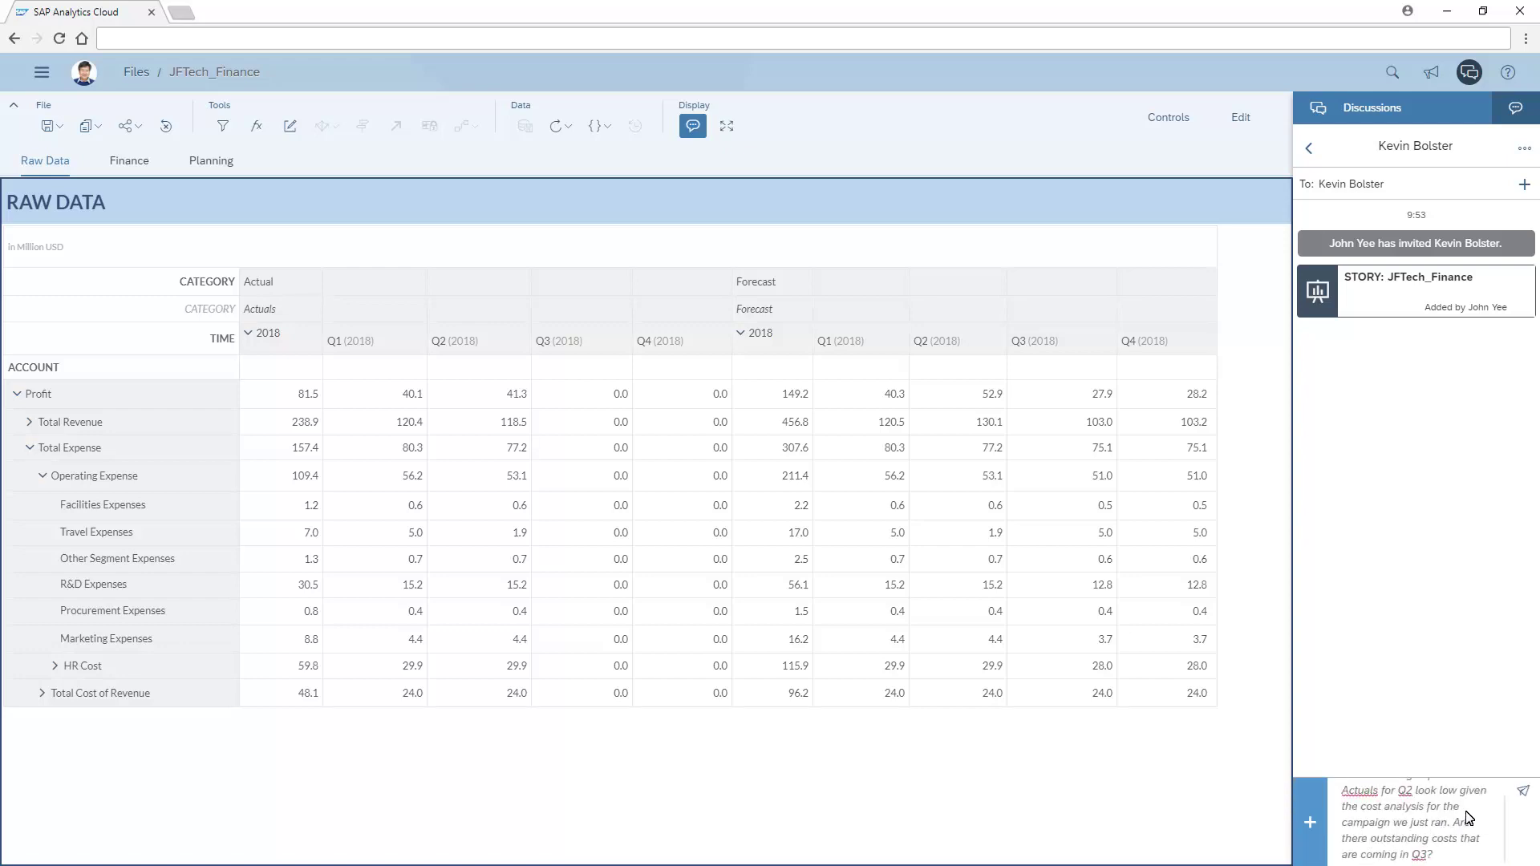
{"action": "left_click", "coordinate": [1522, 790]}
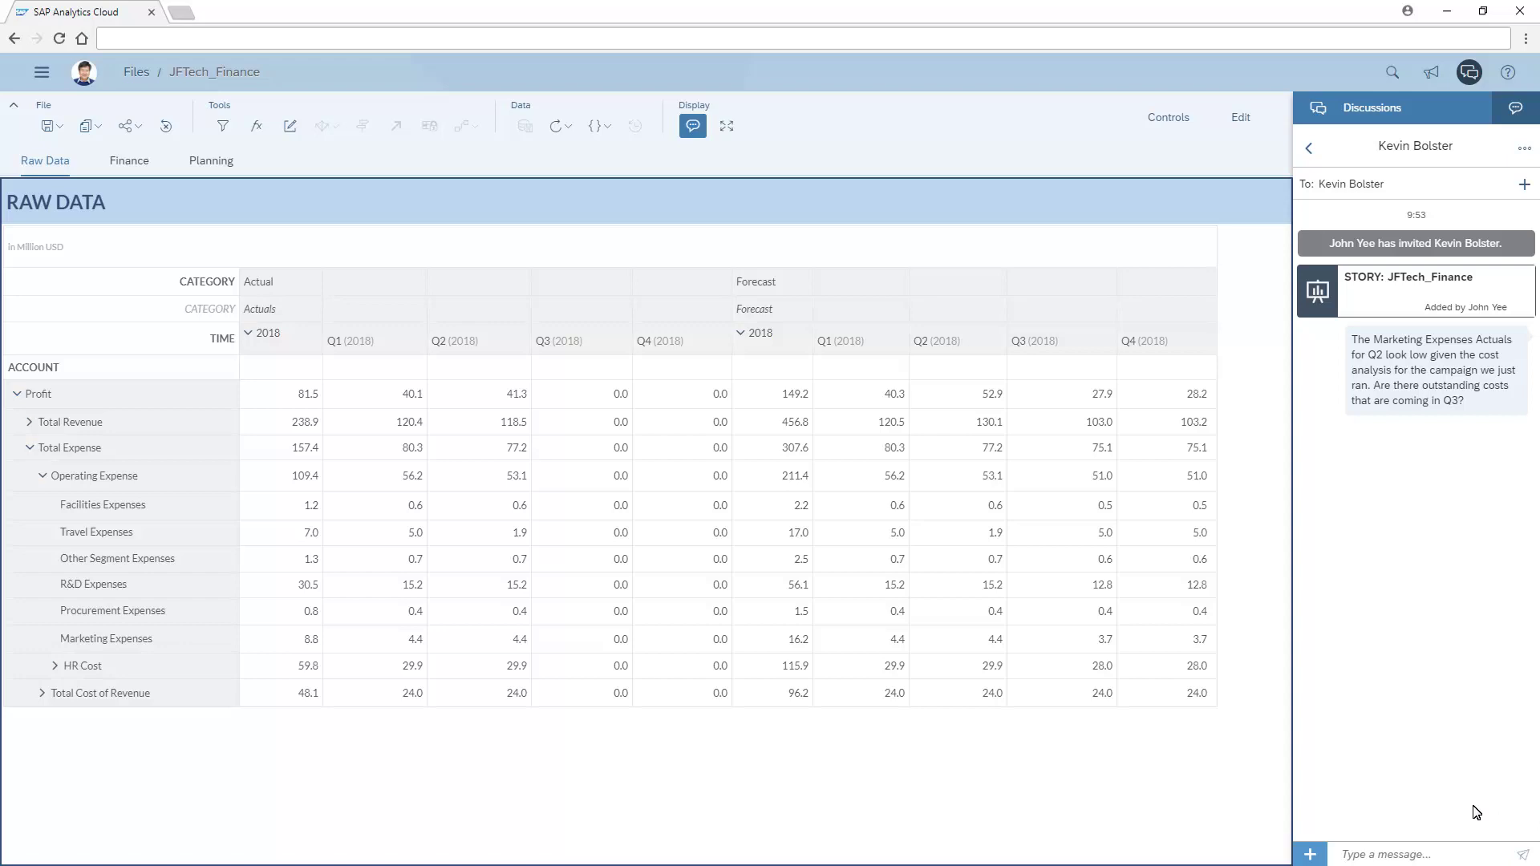
- Attach the local file CampaignCostAnalysis.xlsx to the discussion
{"action": "left_click", "coordinate": [1310, 855]}
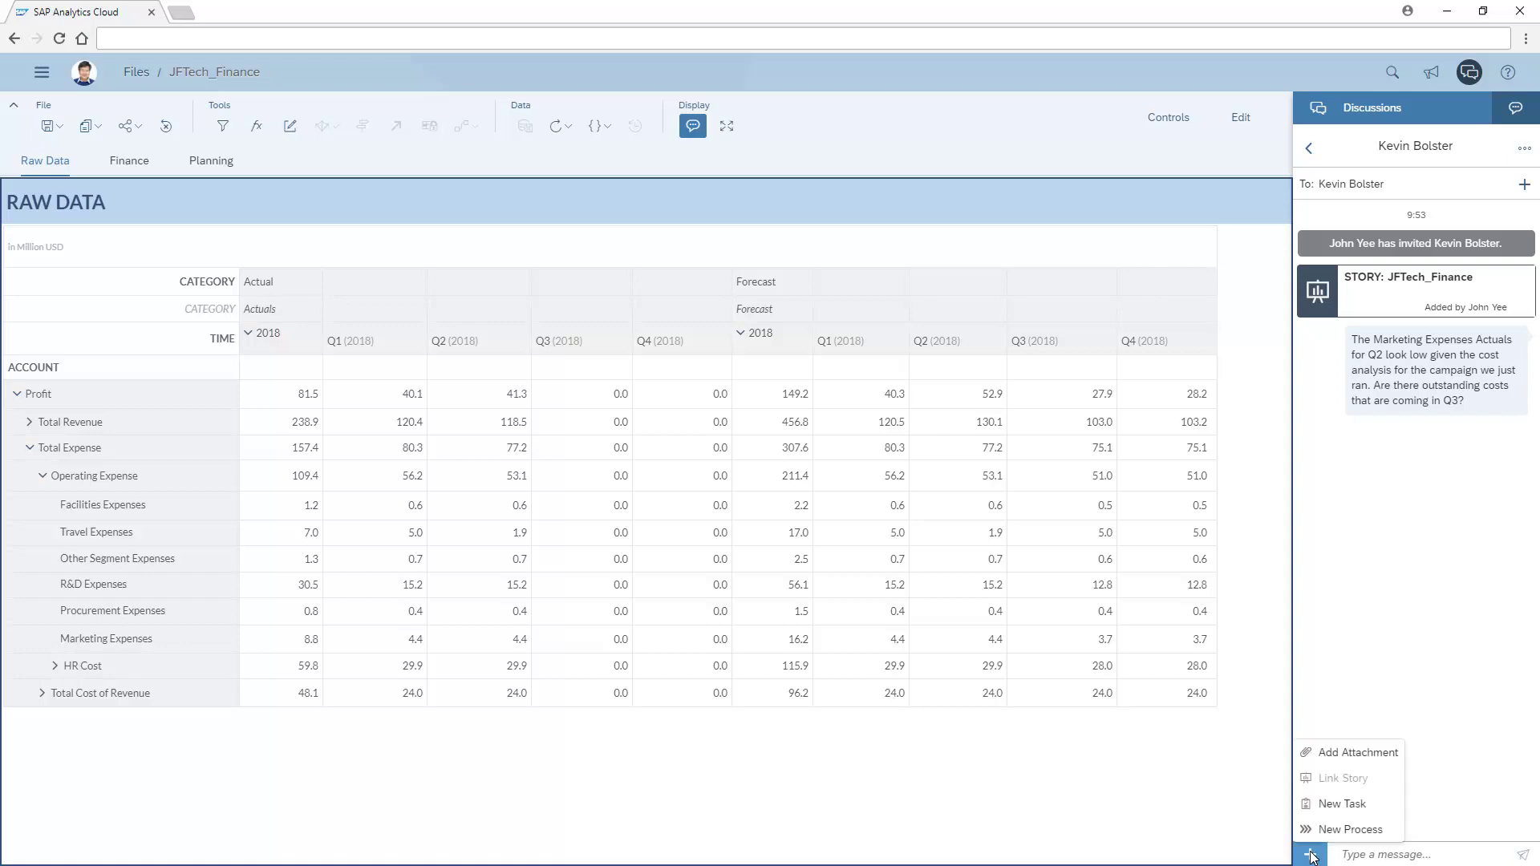
{"action": "left_click", "coordinate": [1352, 758]}
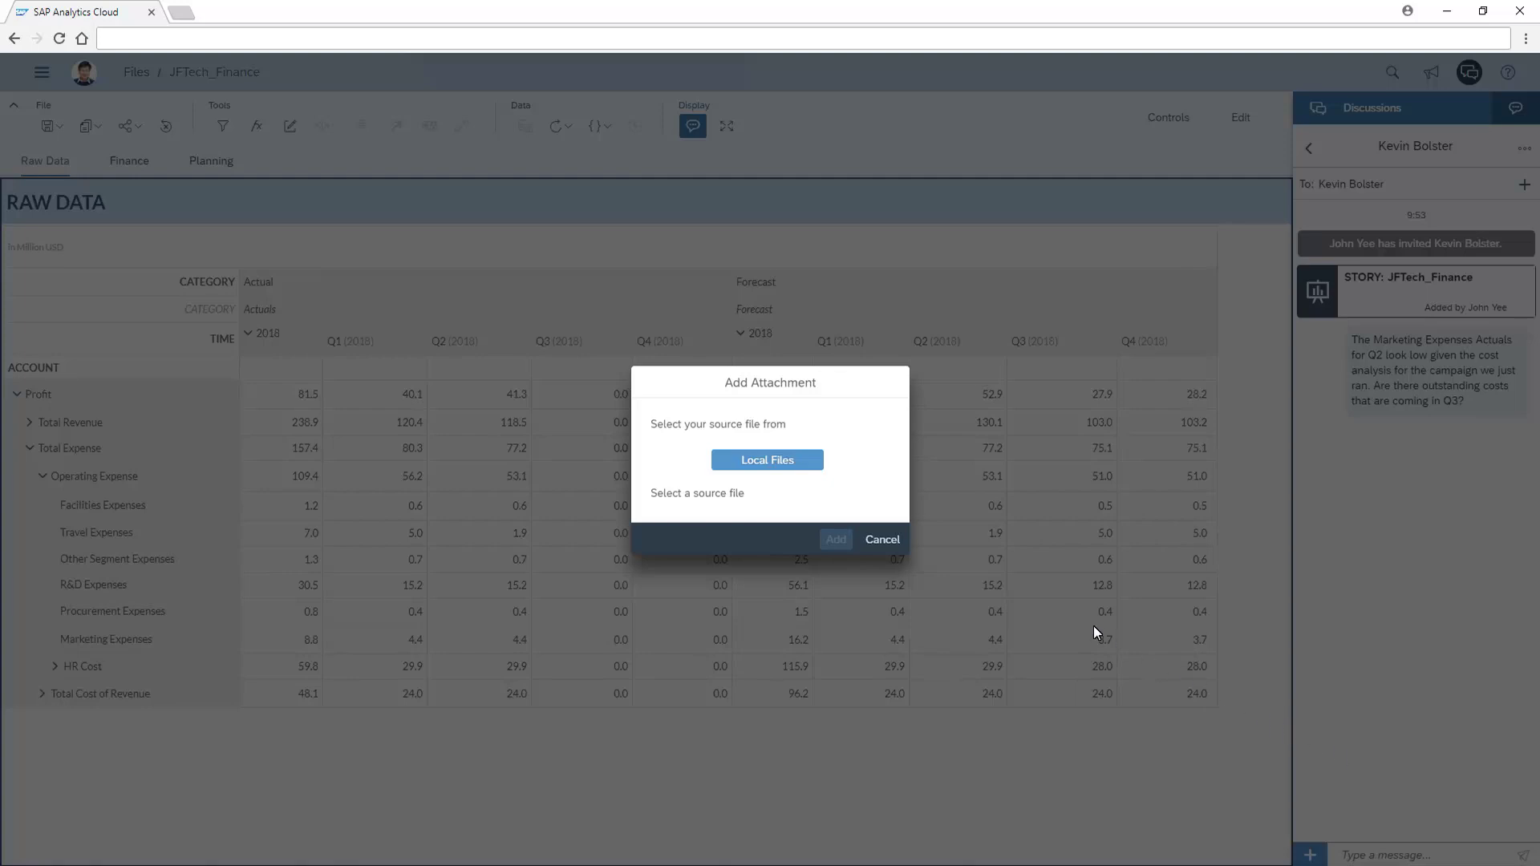
{"action": "left_click", "coordinate": [771, 465]}
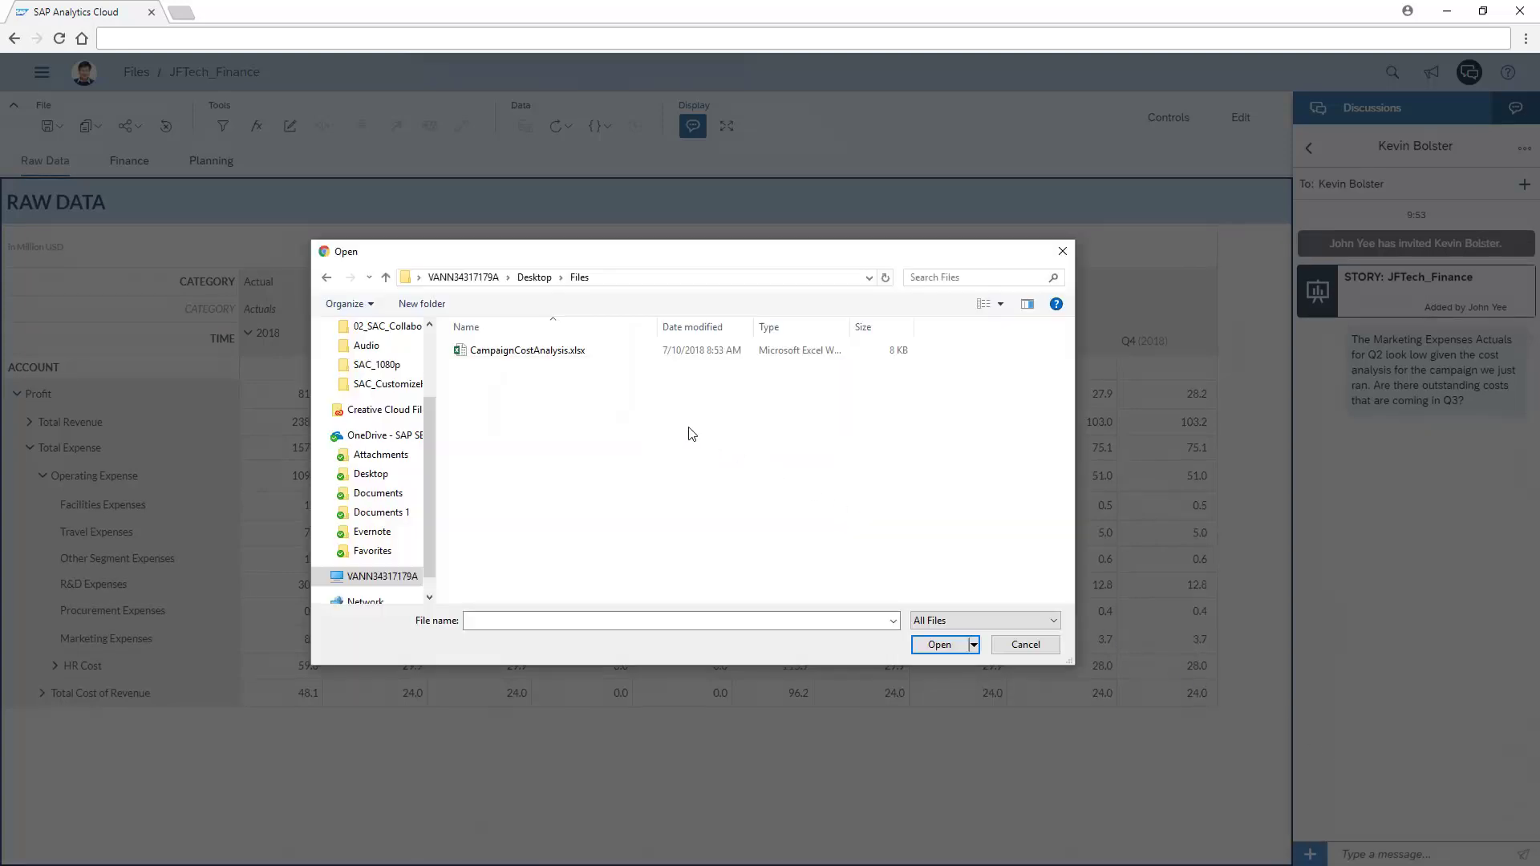
{"action": "left_click", "coordinate": [526, 353]}
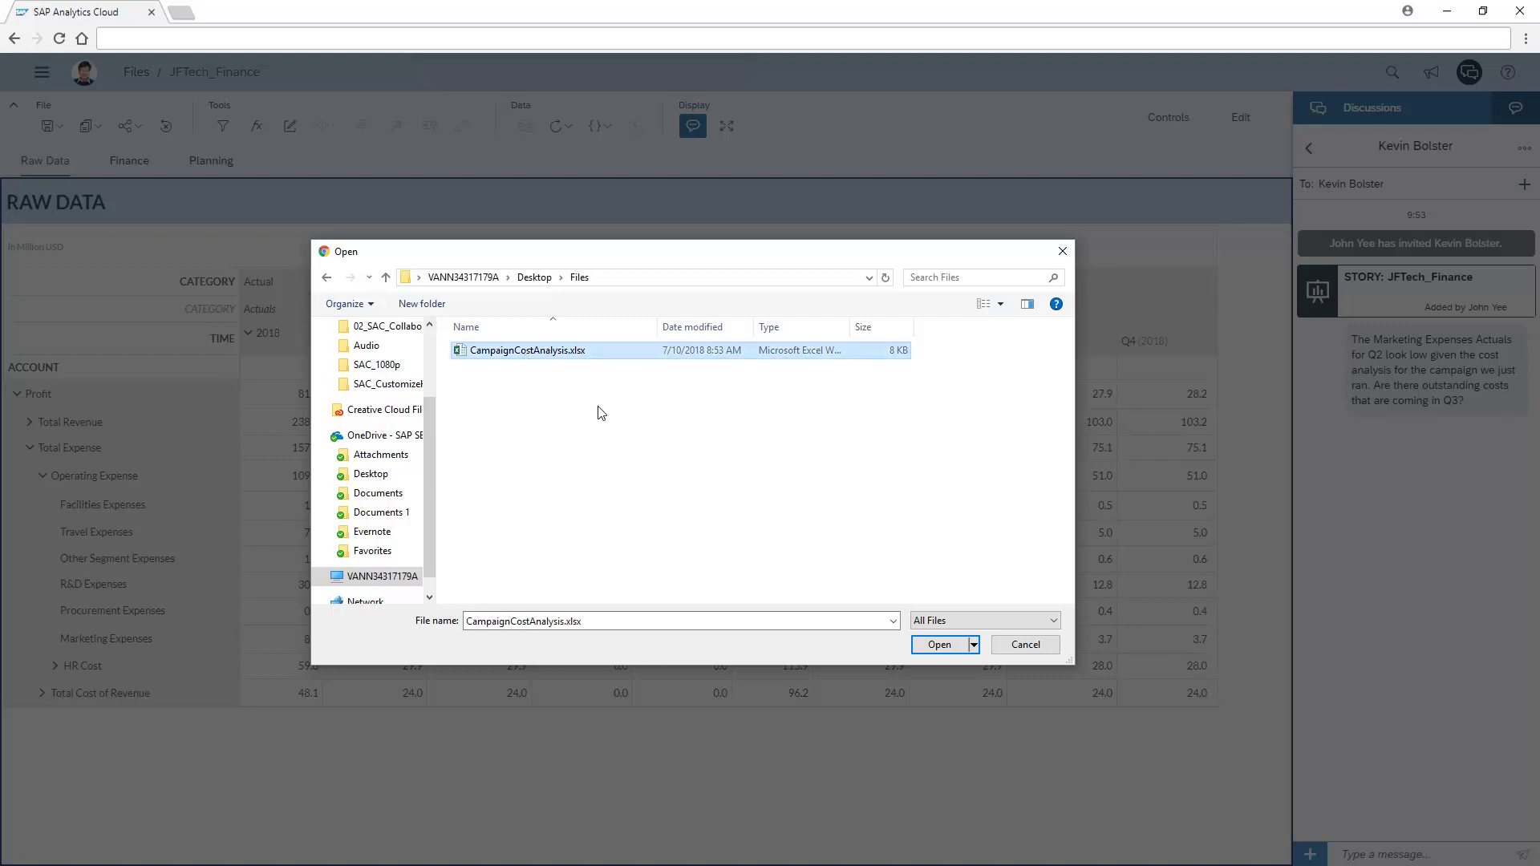
{"action": "left_click", "coordinate": [940, 646]}
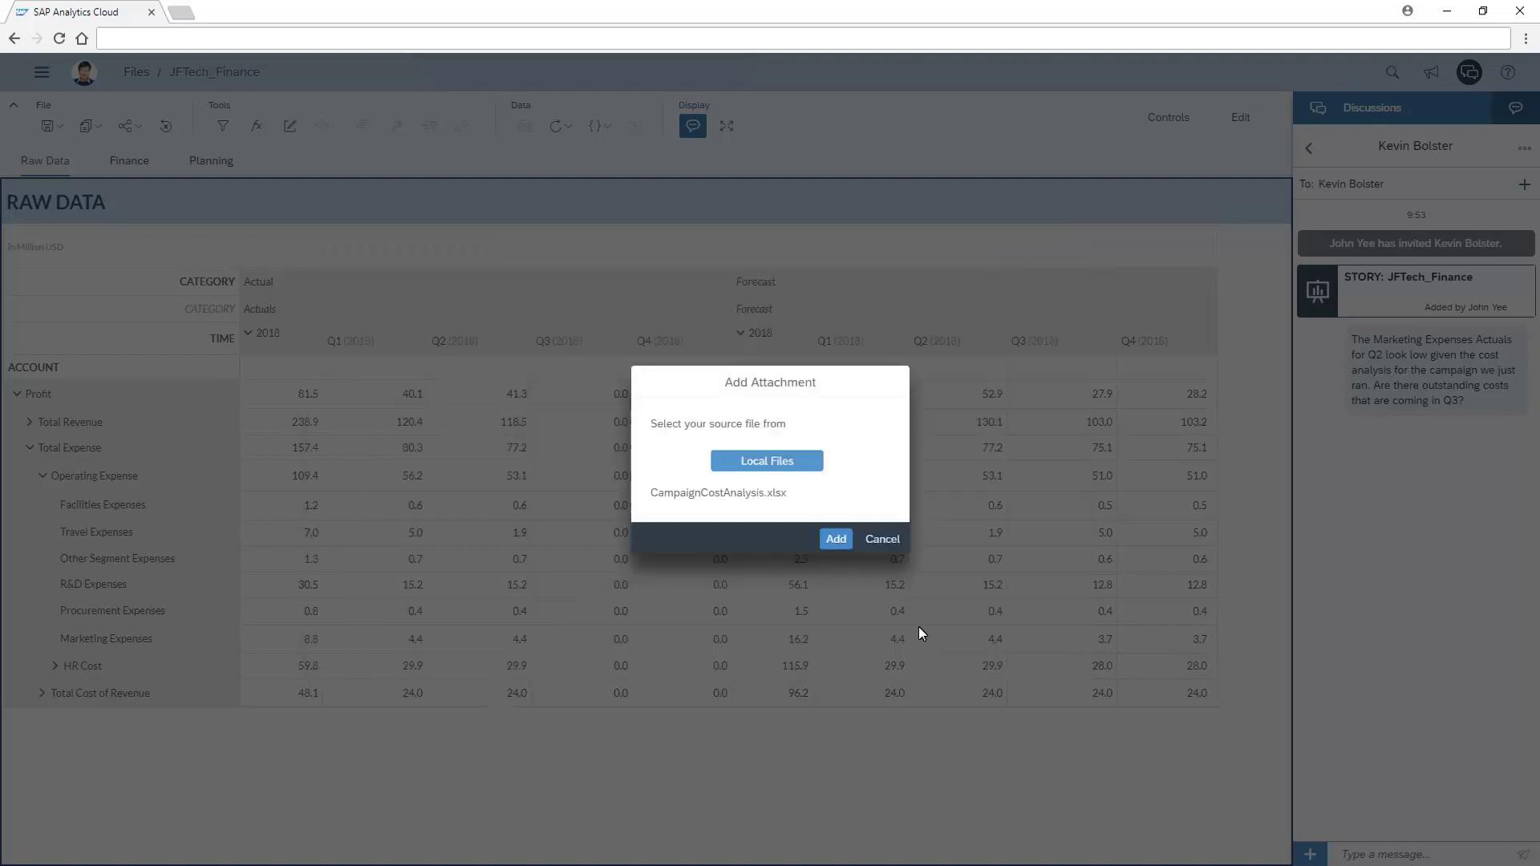
{"action": "left_click", "coordinate": [836, 539]}
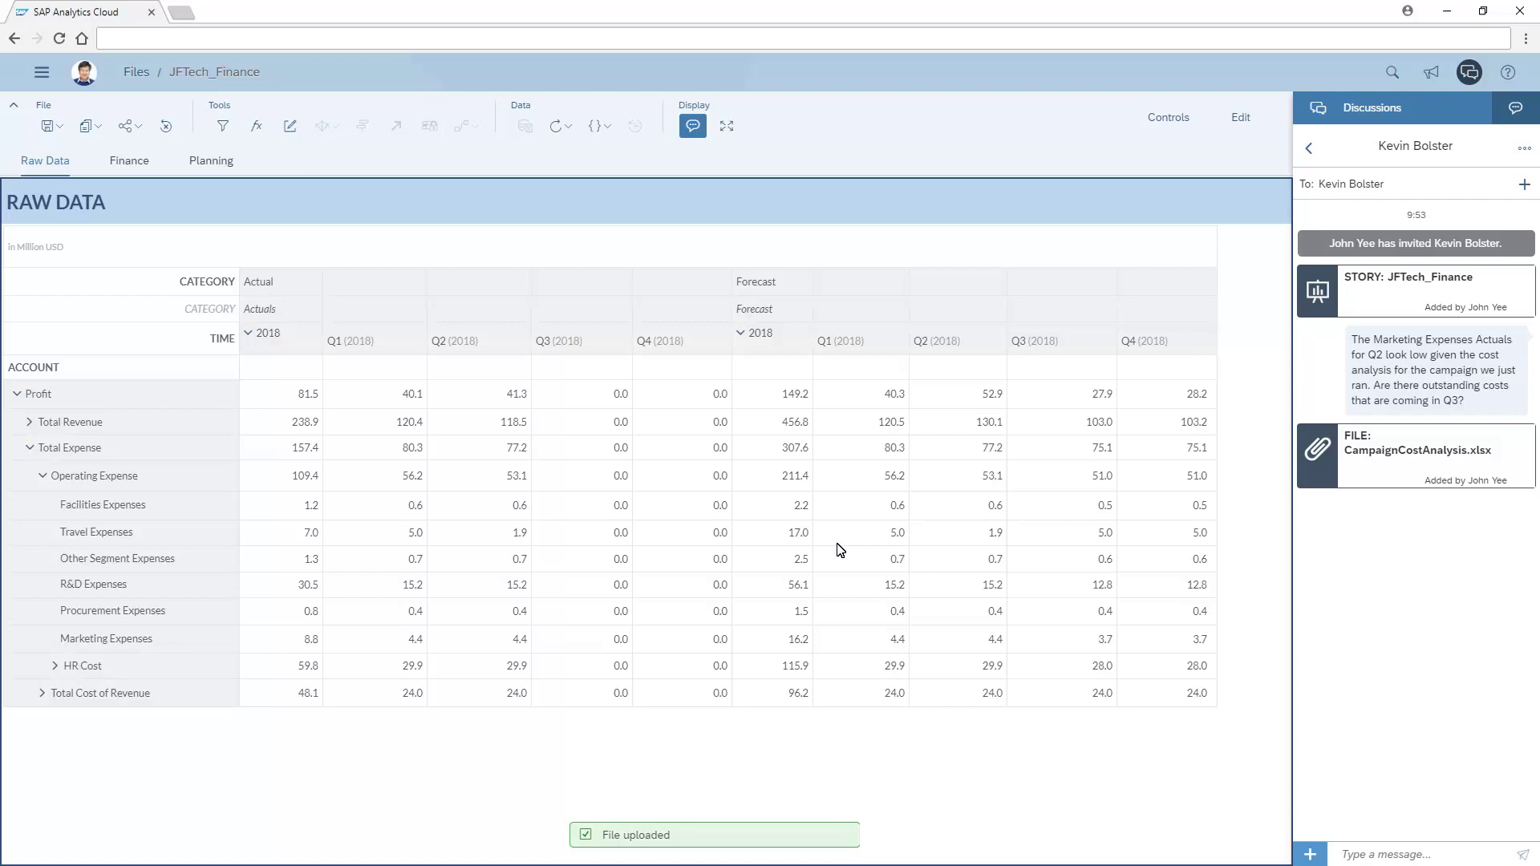
- Start a new task from the discussion and name it "Confirm Q2 Marketing expenses"
{"action": "left_click", "coordinate": [1311, 854]}
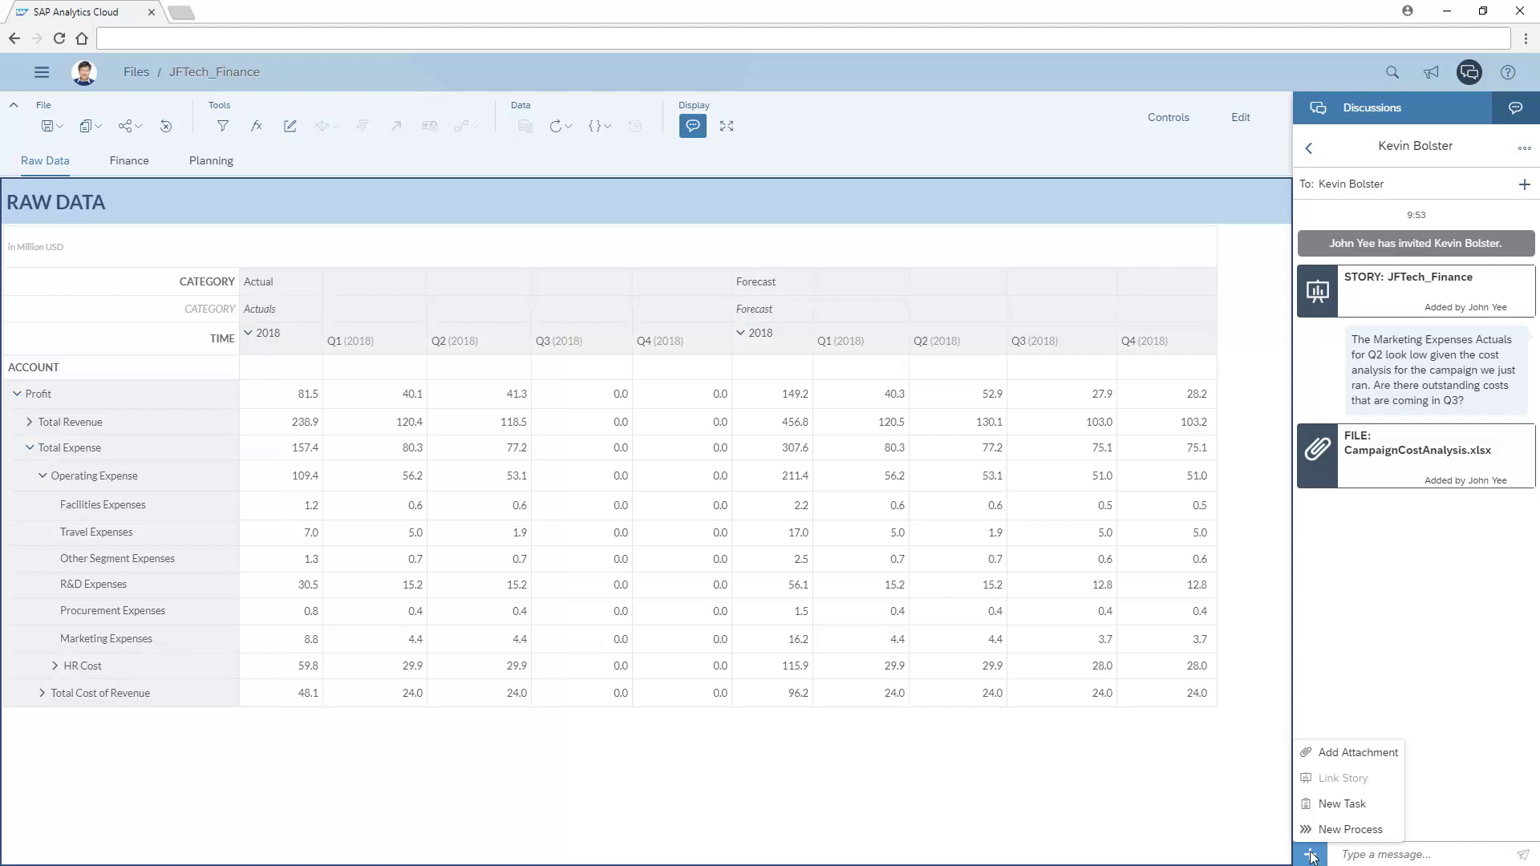
{"action": "left_click", "coordinate": [1343, 805]}
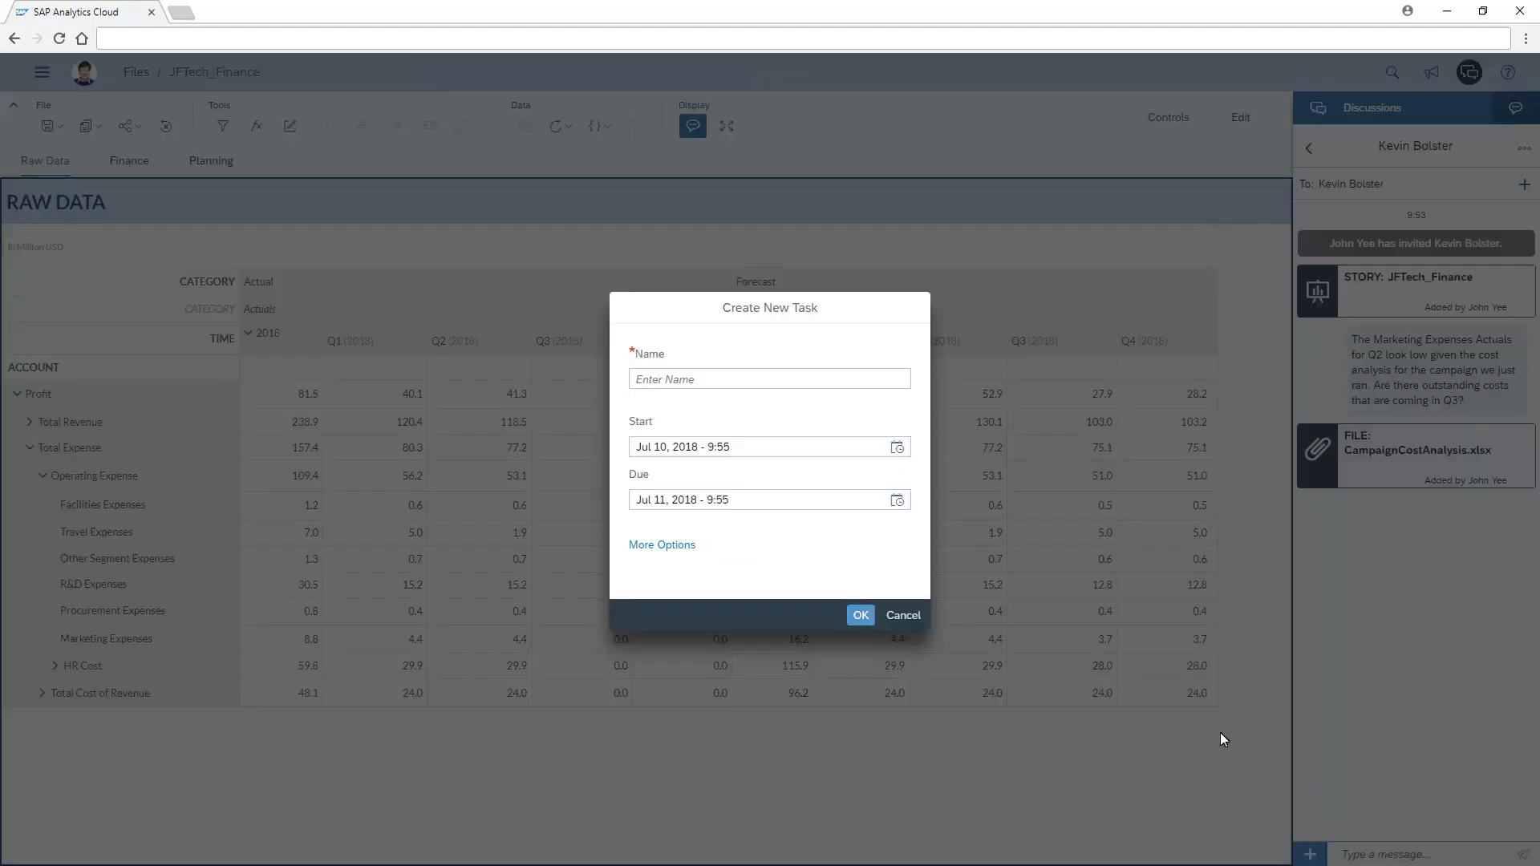
{"action": "left_click", "coordinate": [650, 385]}
{"action": "type", "text": "Confirm Q2 Marketing expenses"}
- Set the new task's due date and time to Jul 13, 2018 at 10:00
{"action": "left_click", "coordinate": [897, 500]}
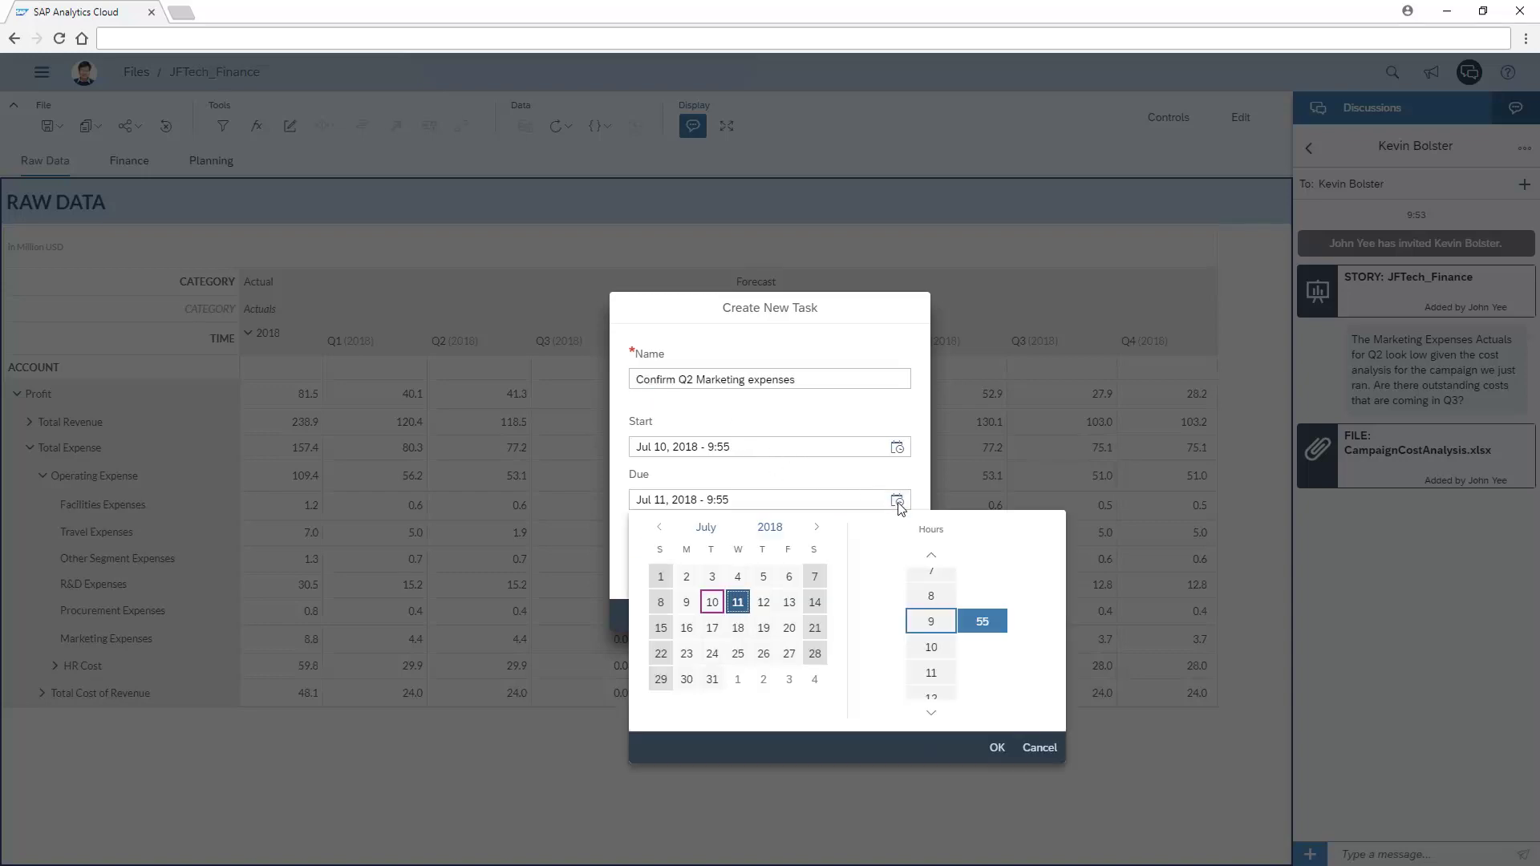
{"action": "left_click", "coordinate": [789, 602]}
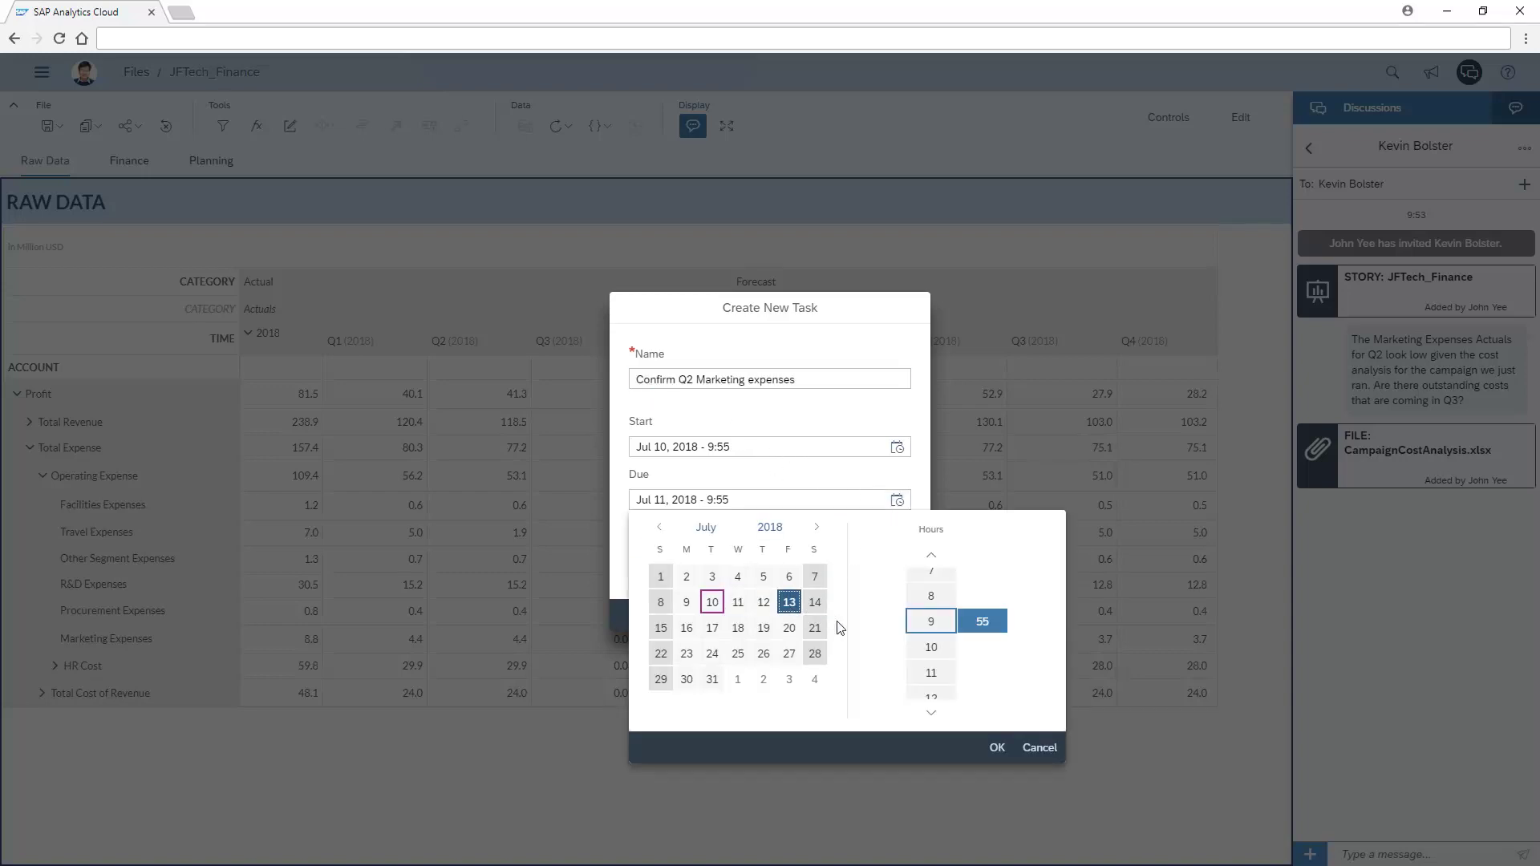
{"action": "left_click", "coordinate": [930, 647]}
{"action": "left_click", "coordinate": [981, 622]}
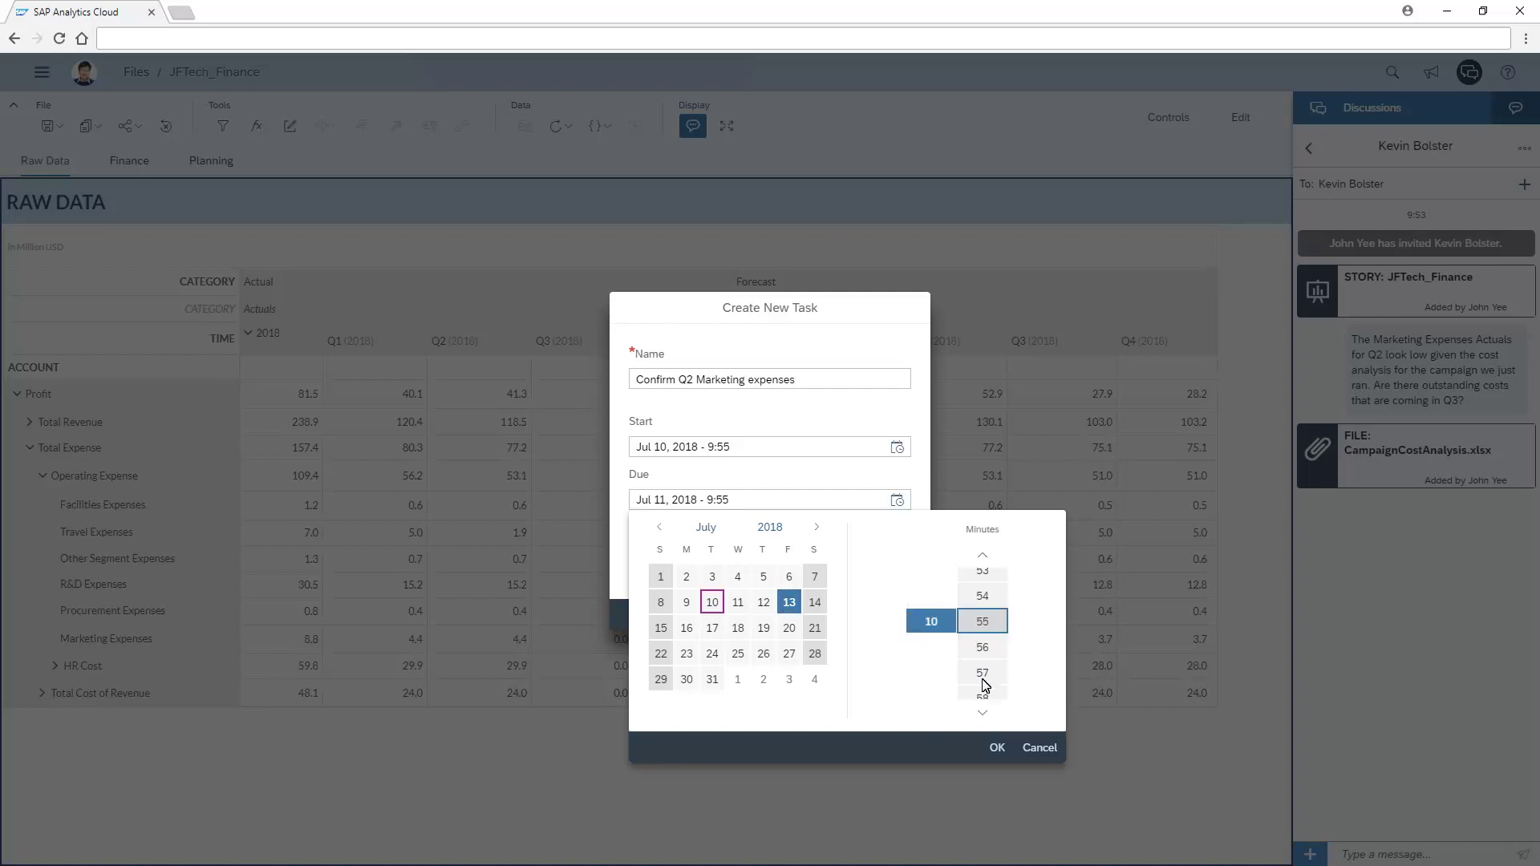
{"action": "left_click", "coordinate": [982, 712]}
{"action": "left_click", "coordinate": [982, 712]}
{"action": "left_click", "coordinate": [982, 712]}
{"action": "left_click", "coordinate": [982, 712]}
{"action": "left_click", "coordinate": [982, 712]}
{"action": "left_click", "coordinate": [997, 748]}
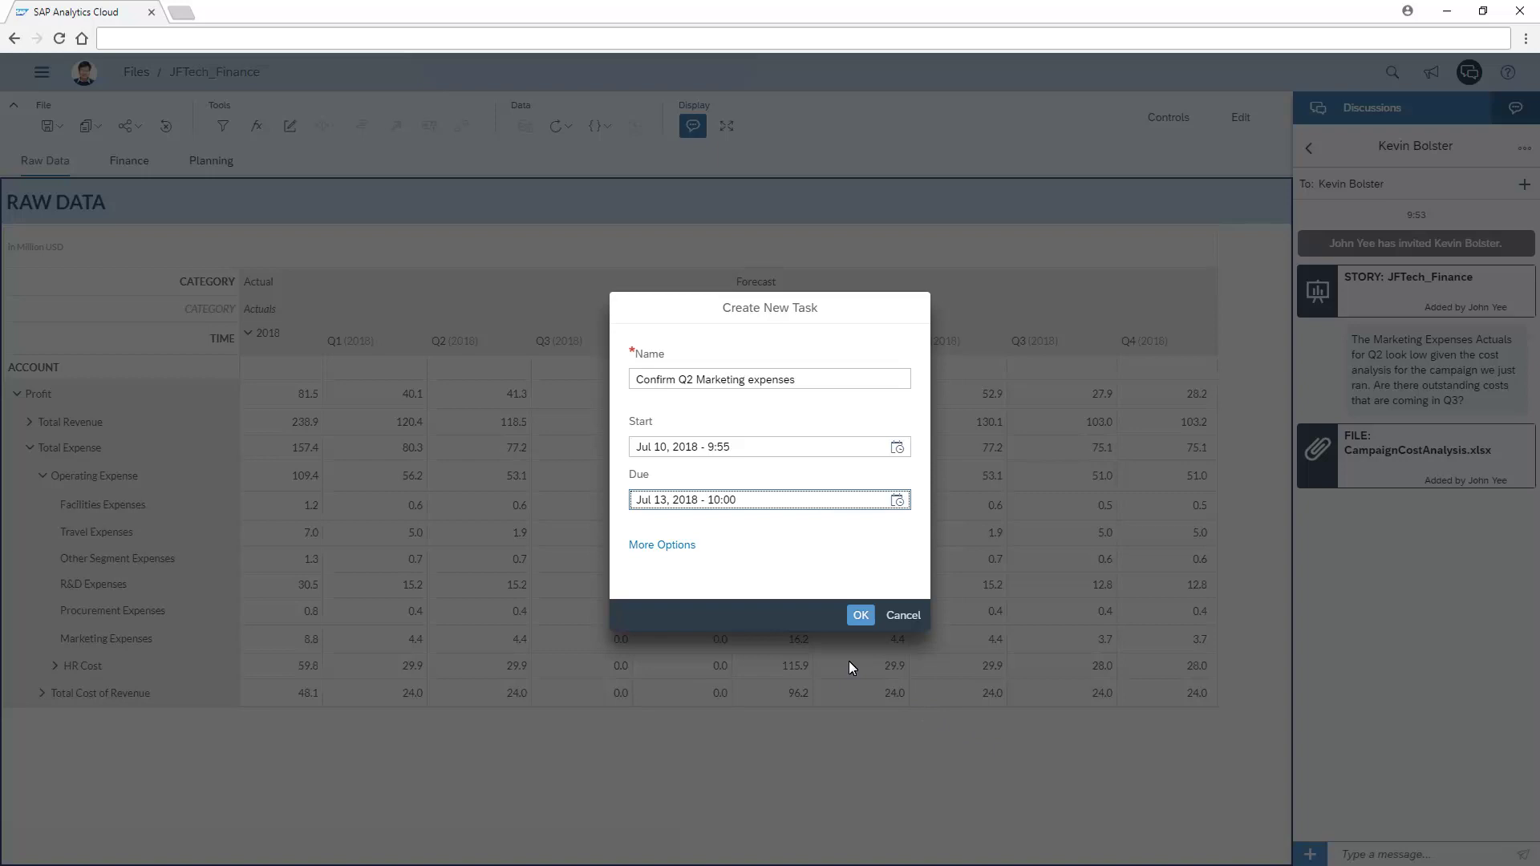
- Set the task description to "Please review the attached story and campaign cost analysis, and reconcile the Actuals with the adjusted Forecast."
{"action": "left_click", "coordinate": [666, 546]}
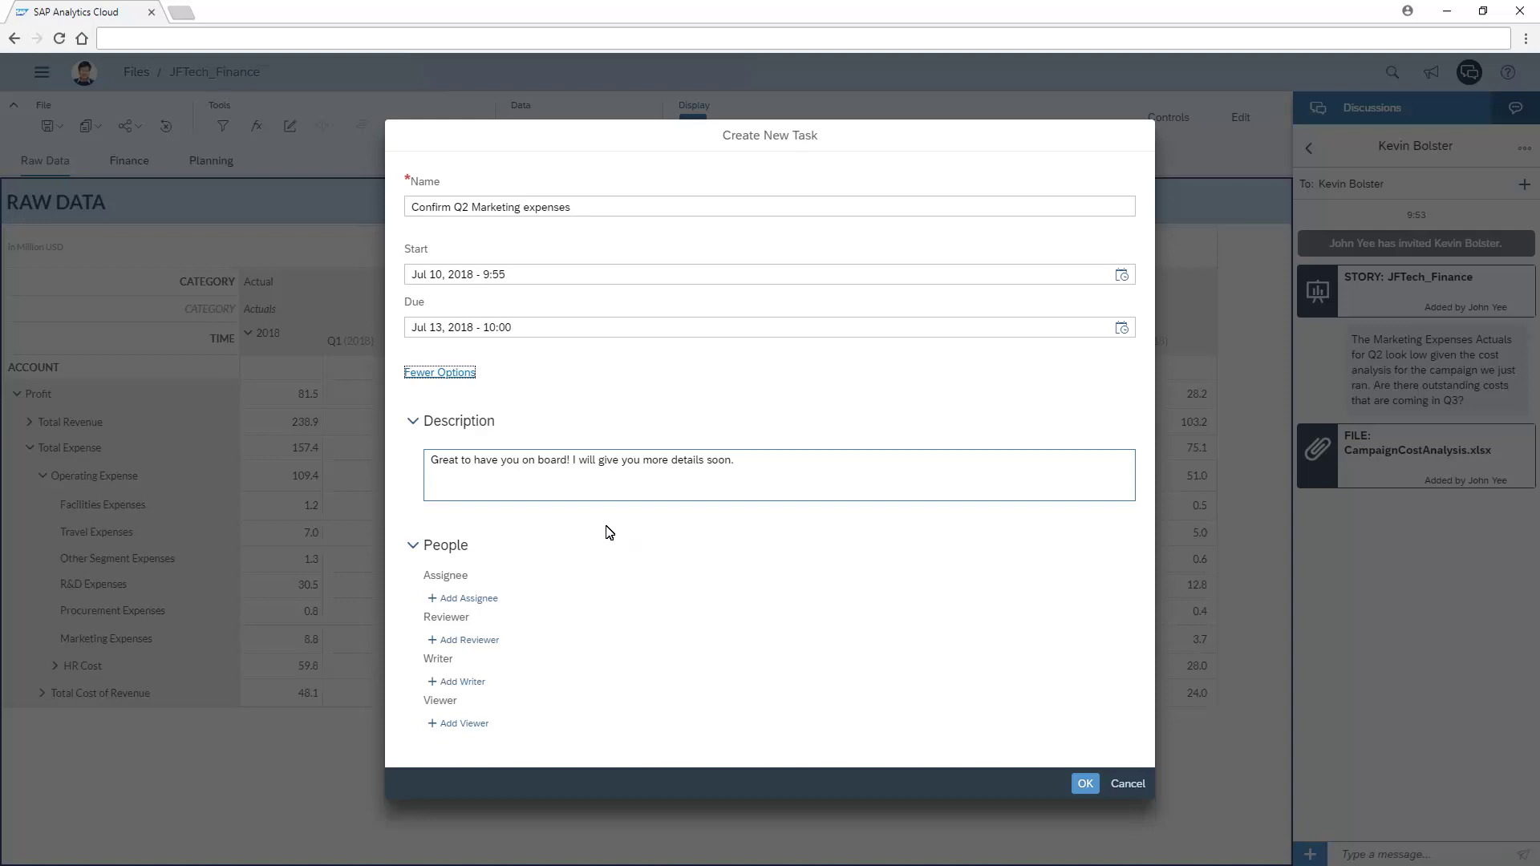
{"action": "left_click", "coordinate": [453, 485]}
{"action": "key", "text": "ctrl+a"}
{"action": "type", "text": "Please review the attached story and campaign cost analysis, and reconcile the Actuals with the adjusted Forecast."}
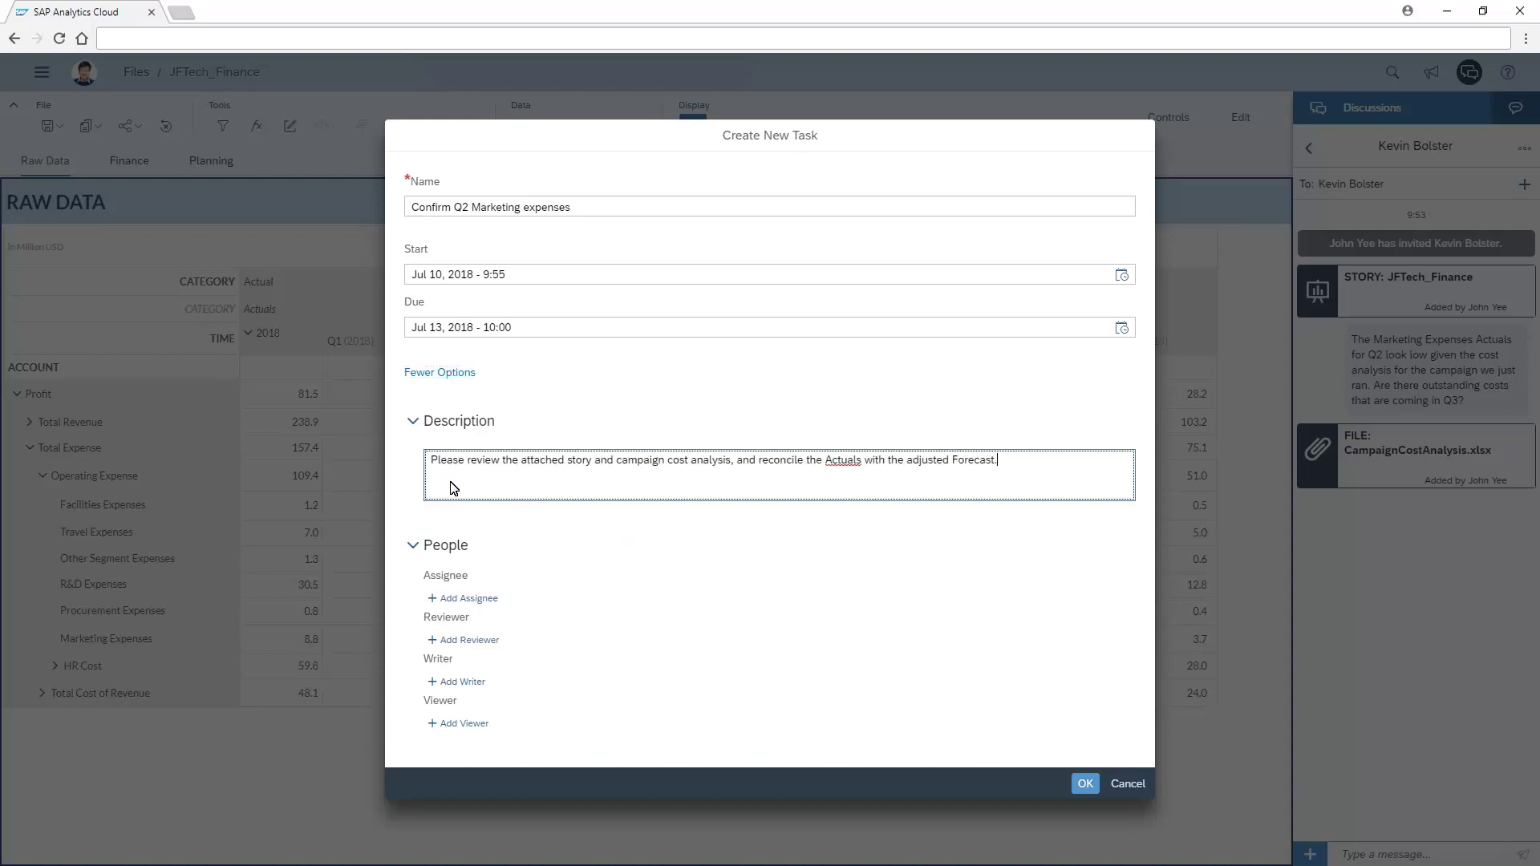
- Assign the task to the invited colleague, add the discussion's creator as reviewer, and create the task
{"action": "left_click", "coordinate": [462, 600]}
{"action": "left_click", "coordinate": [445, 570]}
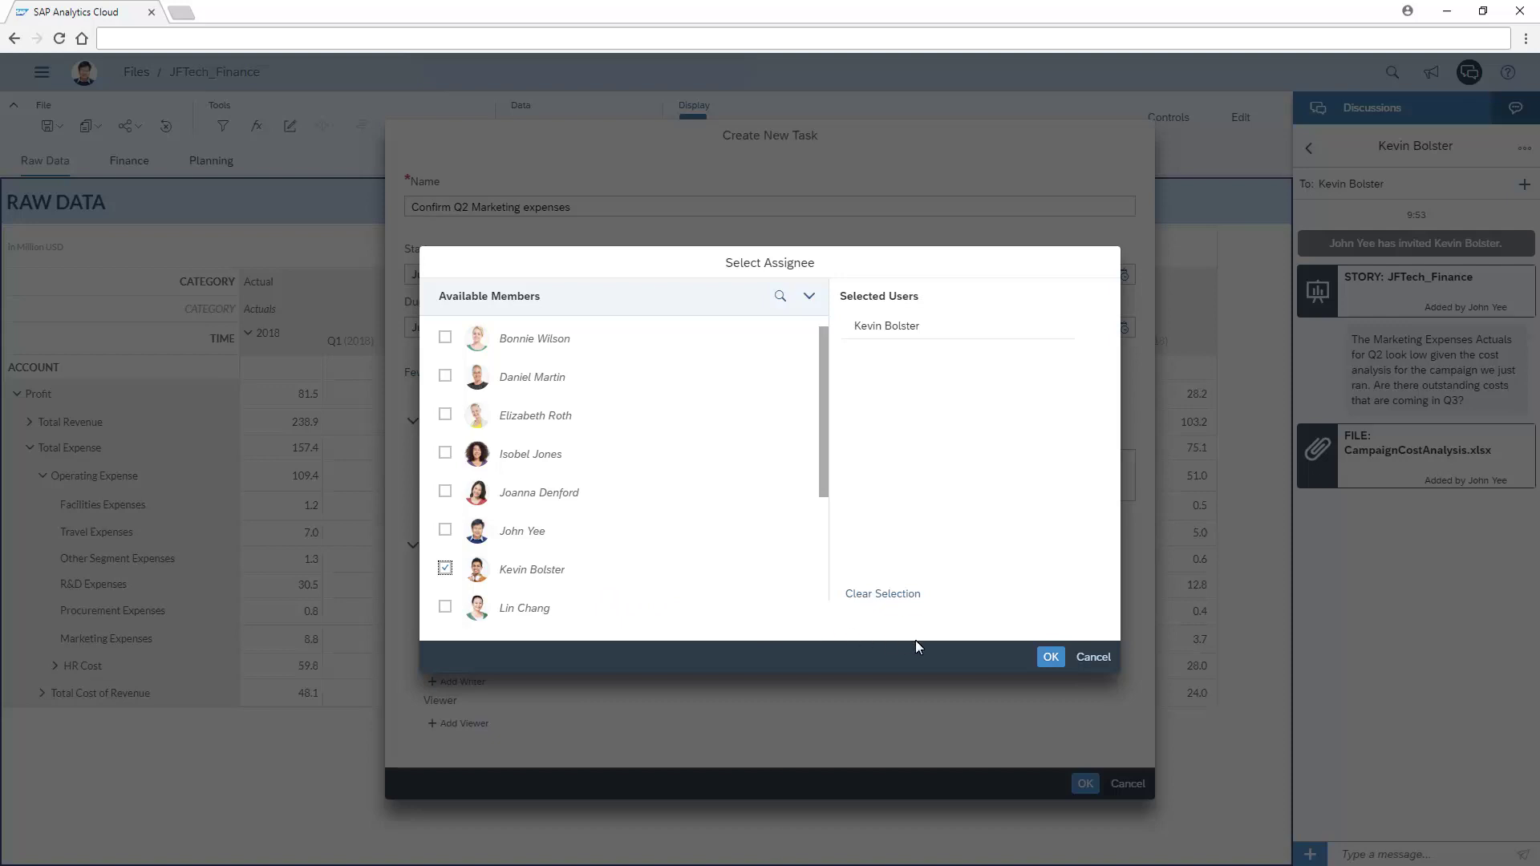
{"action": "left_click", "coordinate": [1050, 657]}
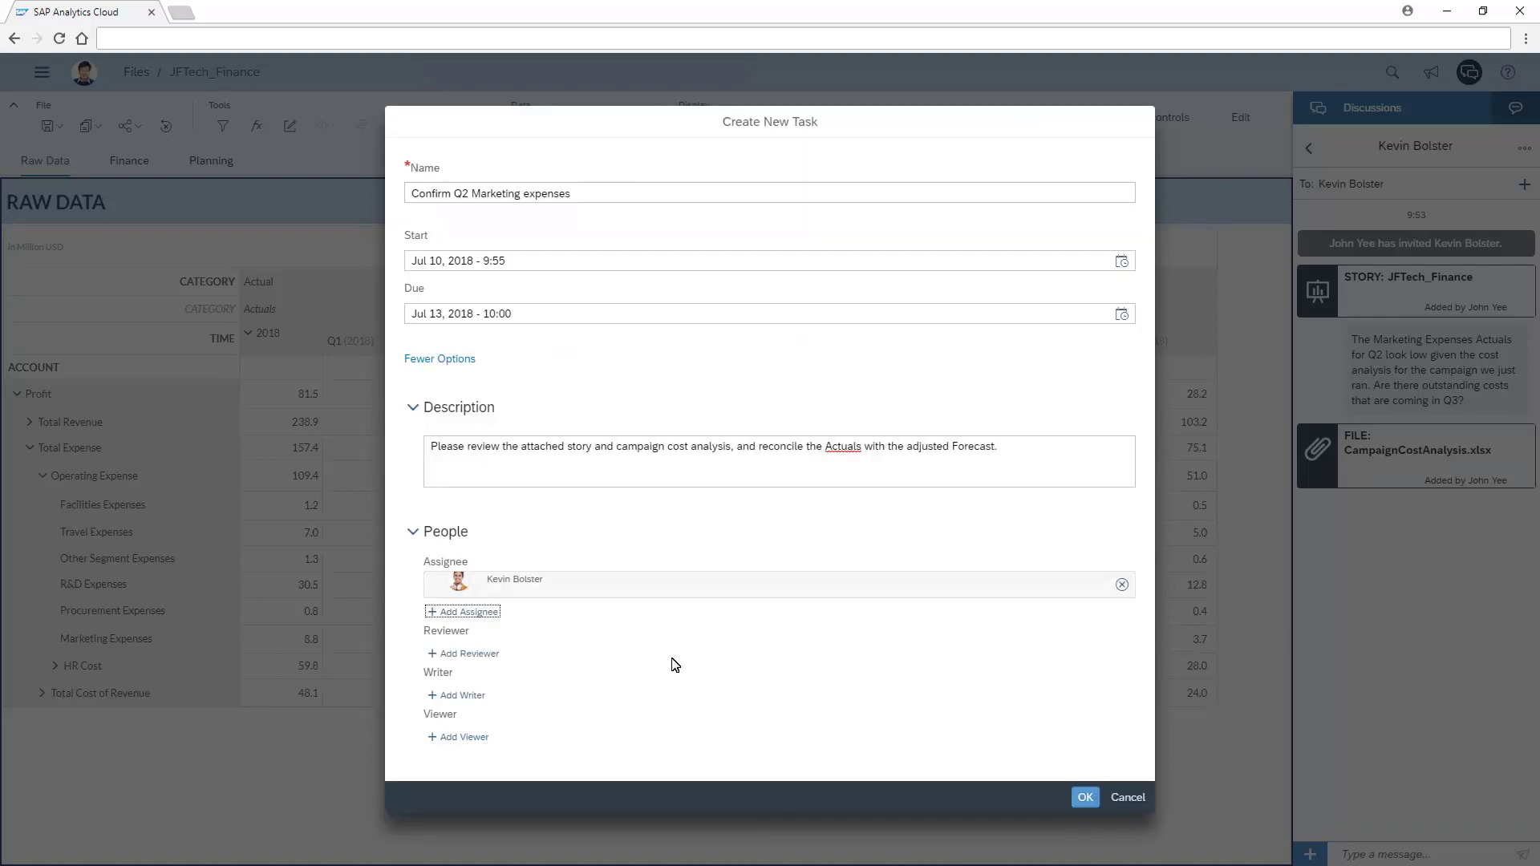
{"action": "left_click", "coordinate": [474, 654]}
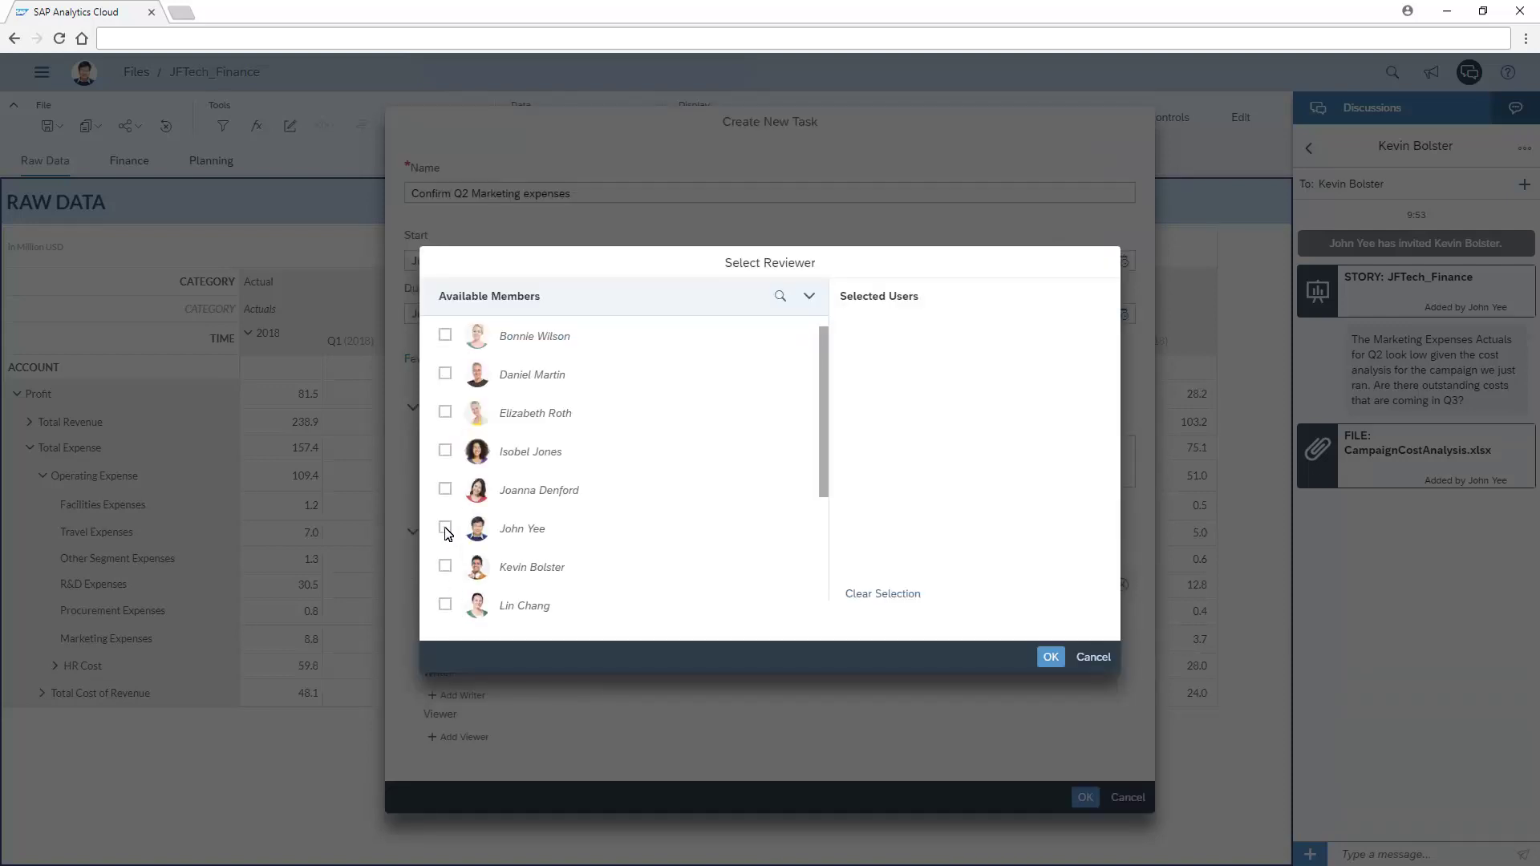
{"action": "left_click", "coordinate": [474, 538]}
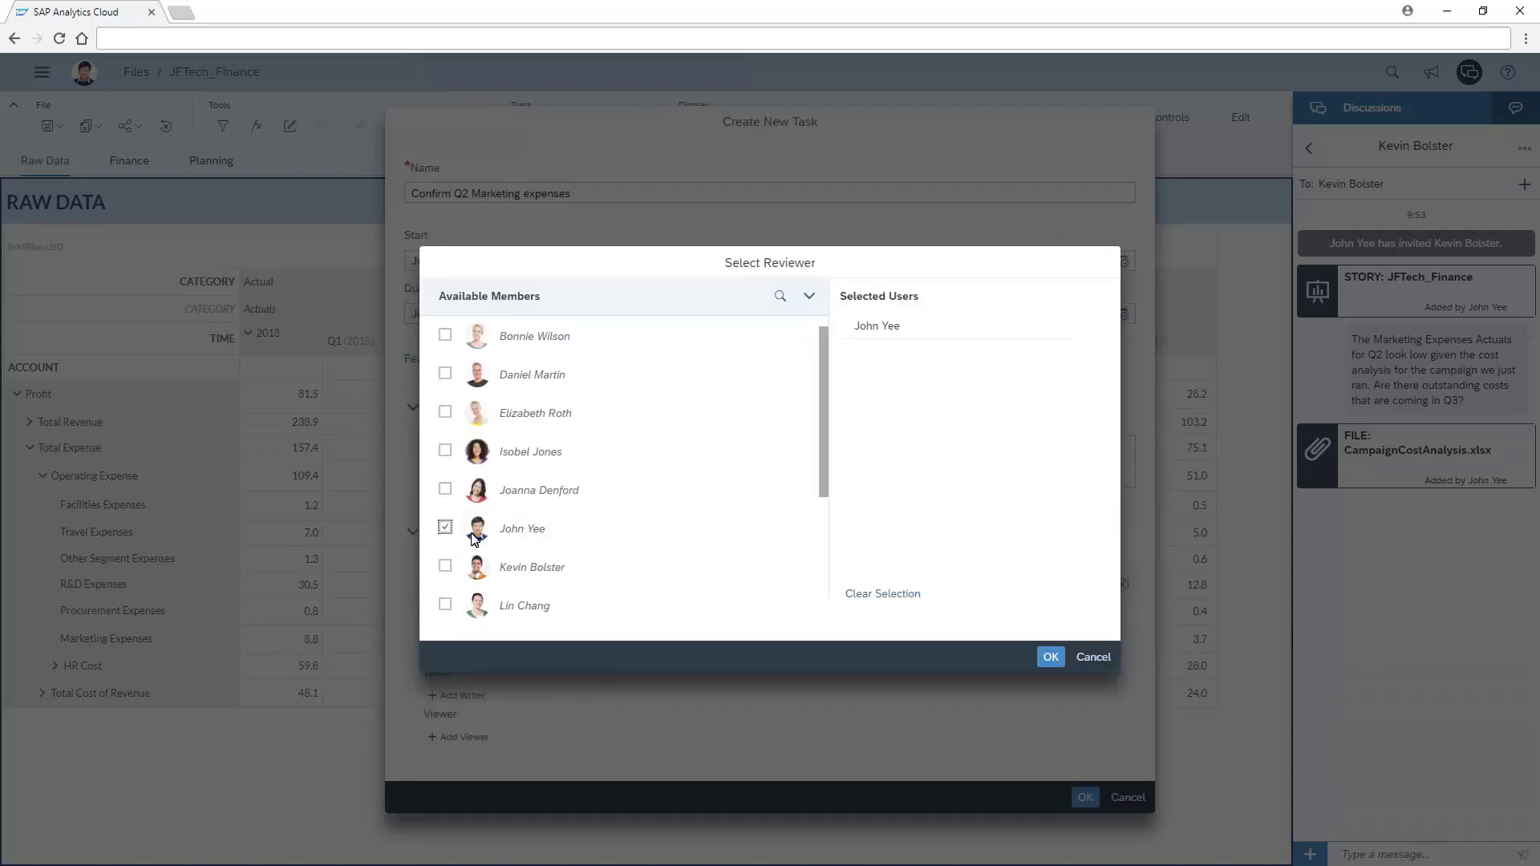
{"action": "left_click", "coordinate": [1051, 658]}
{"action": "left_click", "coordinate": [1085, 812]}
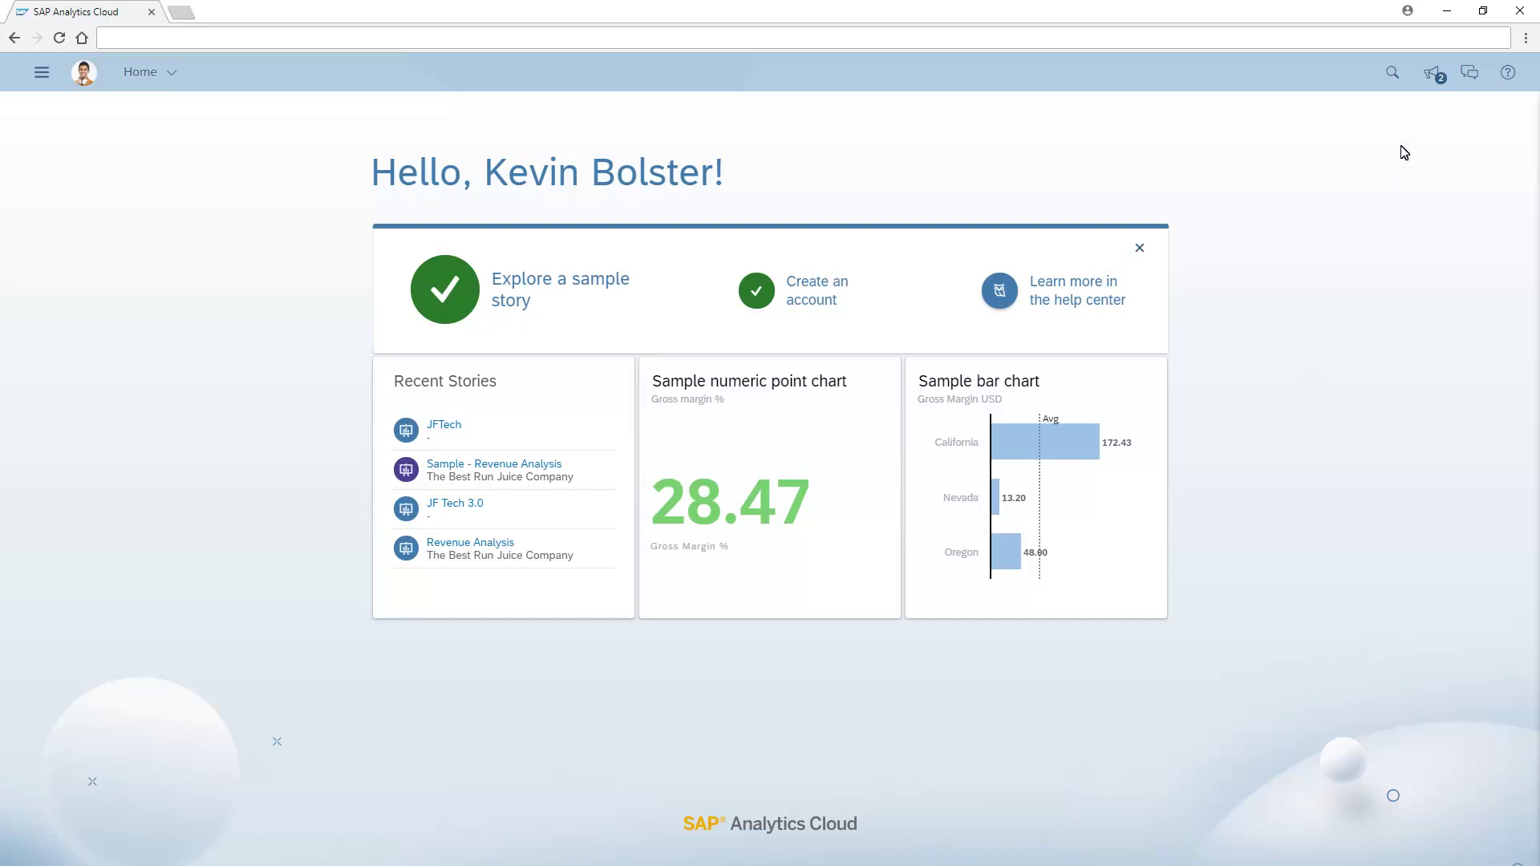
- As the assignee, open the discussion invitation and the details of the "Confirm Q2 Marketing expenses" task from the notifications
{"action": "left_click", "coordinate": [1431, 74]}
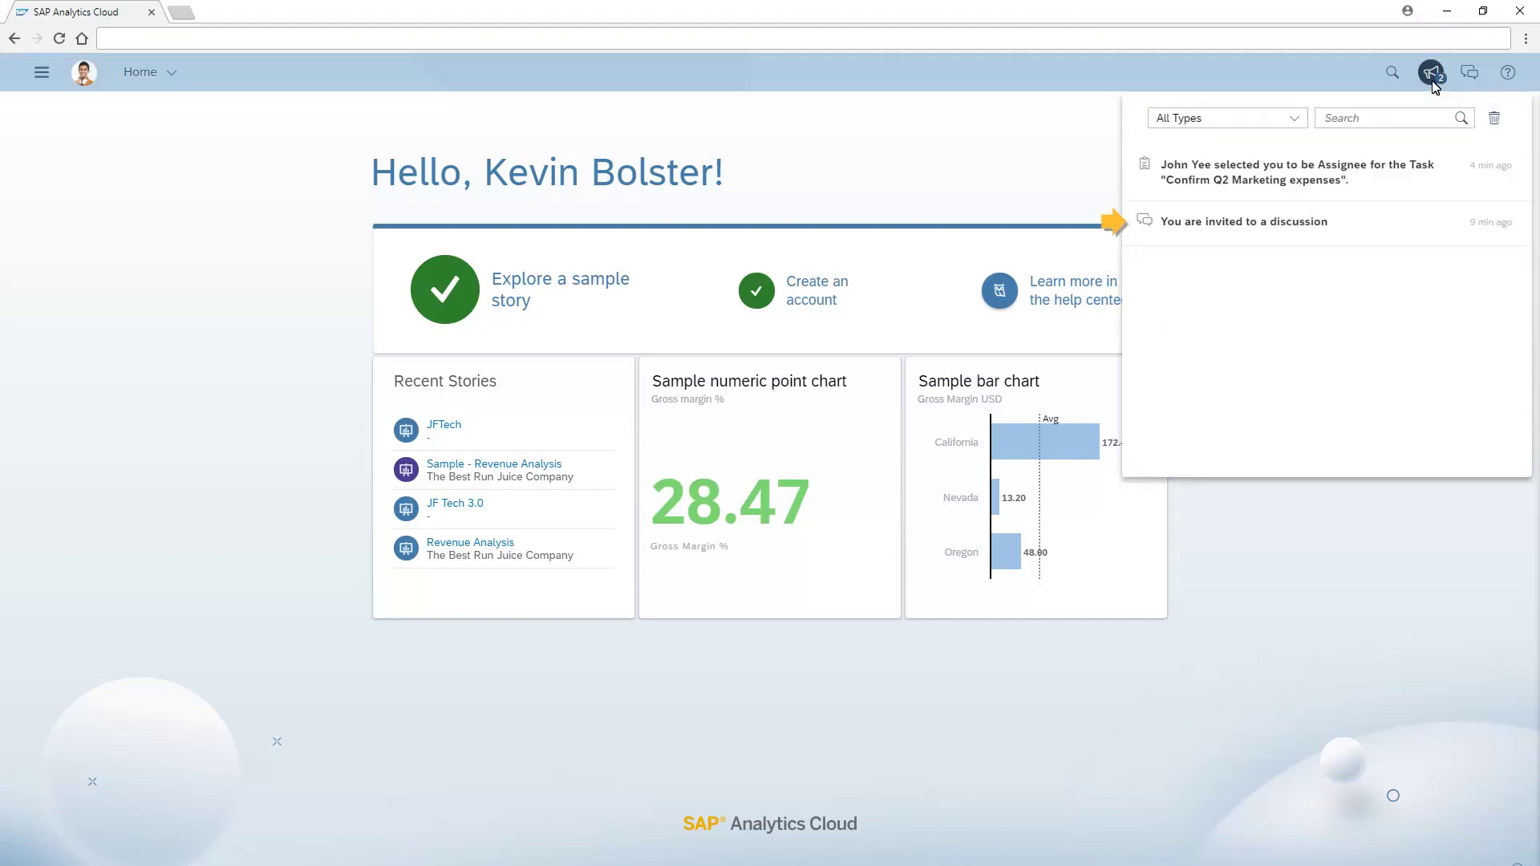
{"action": "left_click", "coordinate": [1227, 231]}
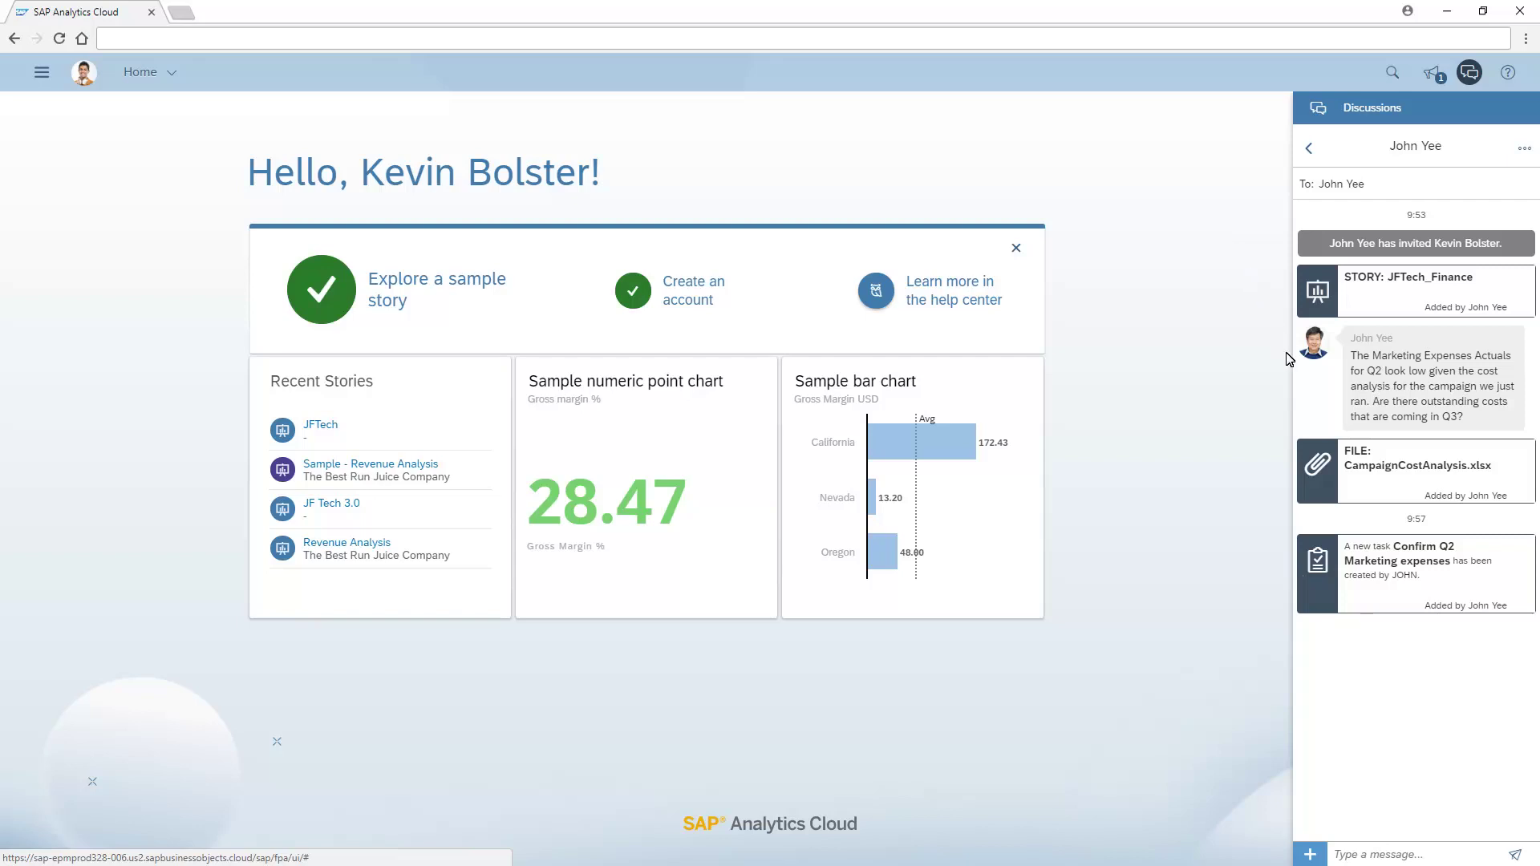
{"action": "left_click", "coordinate": [1393, 567]}
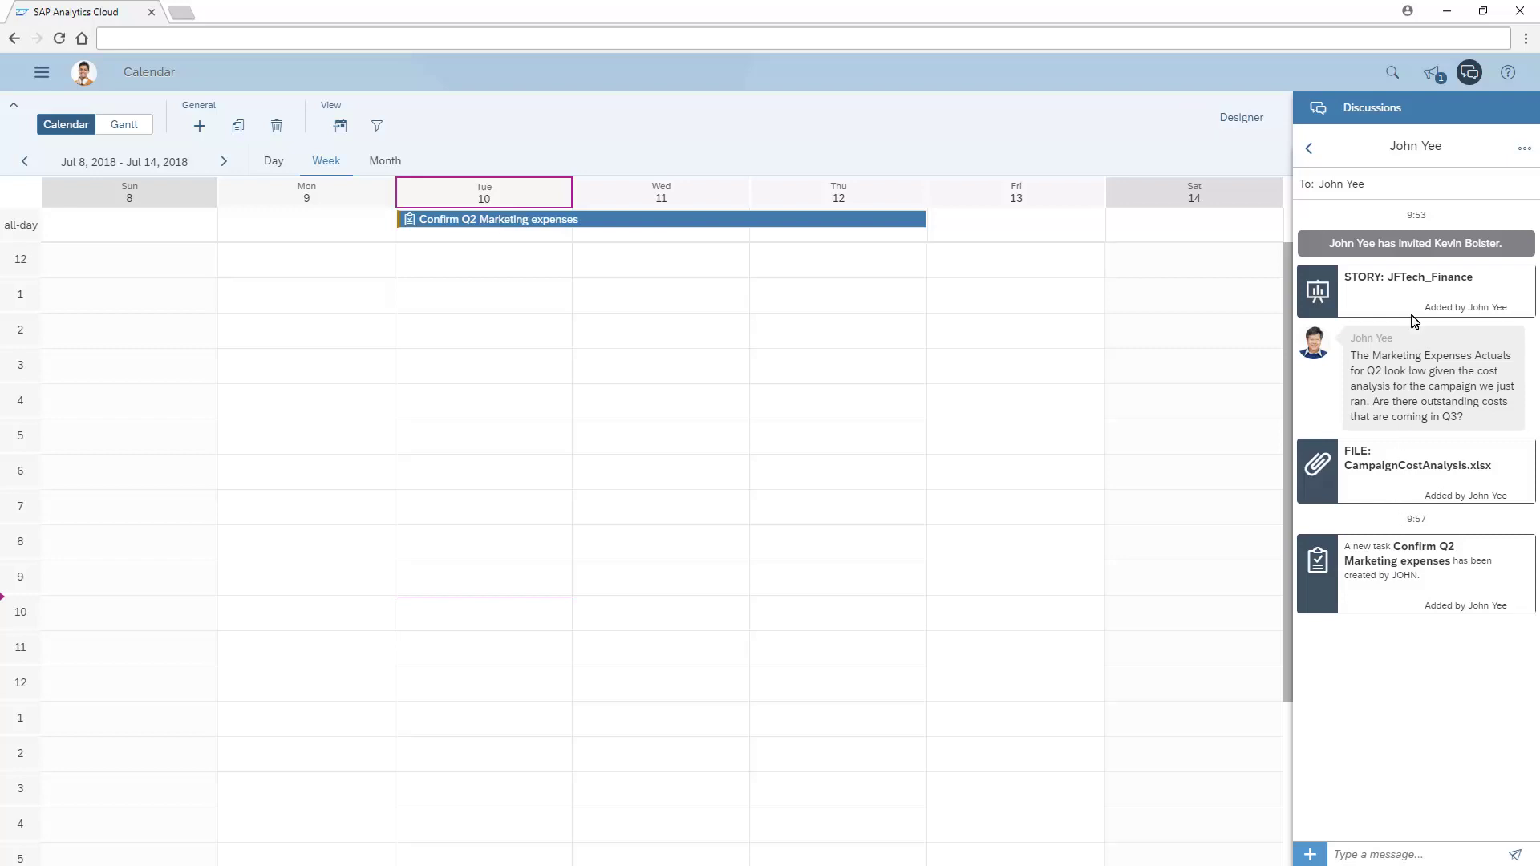
{"action": "left_click", "coordinate": [1430, 77]}
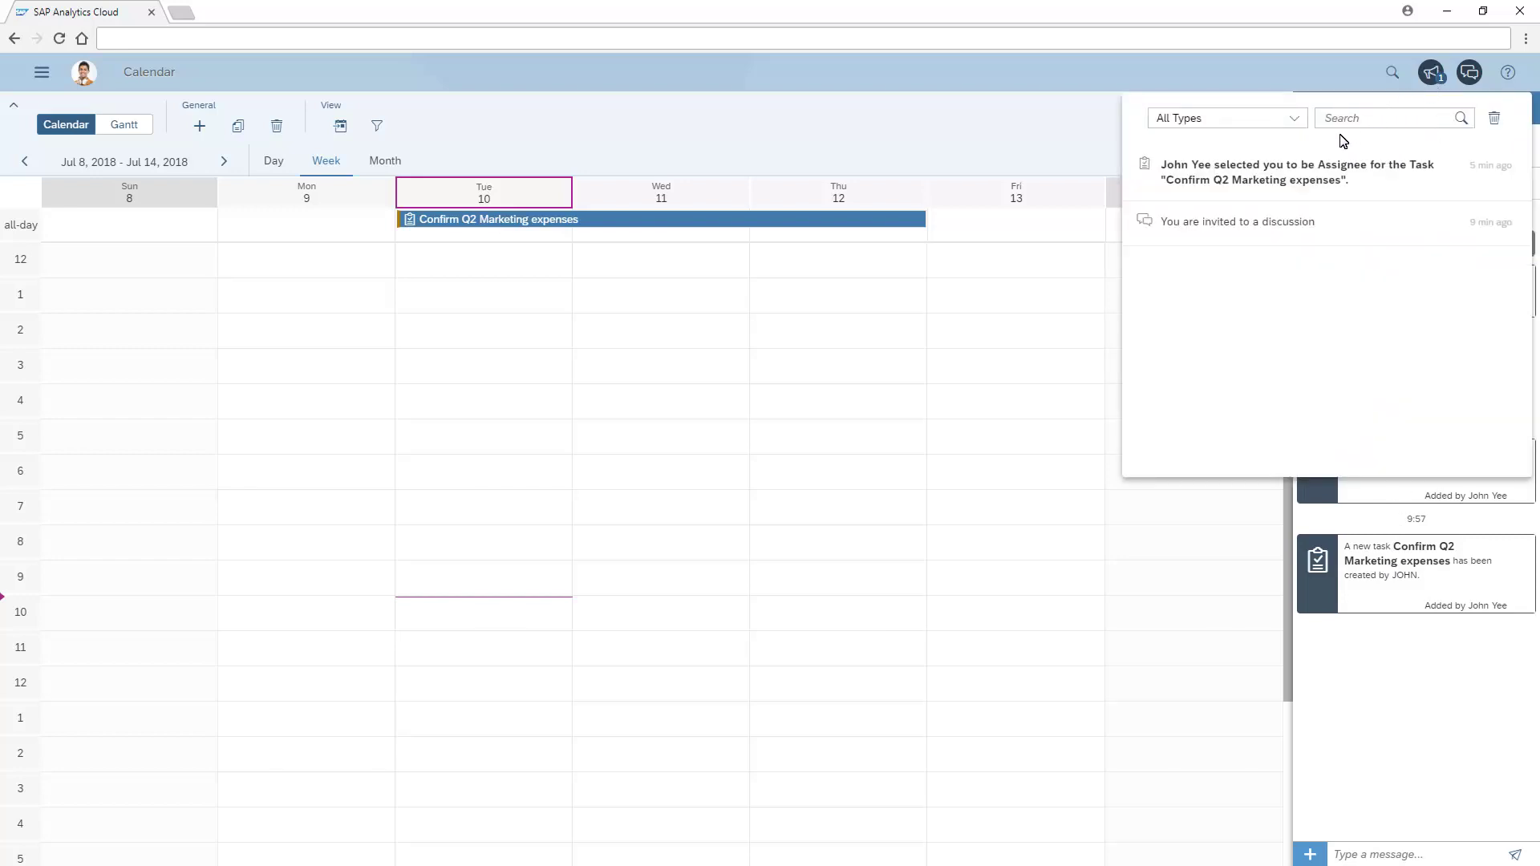
{"action": "left_click", "coordinate": [1261, 189]}
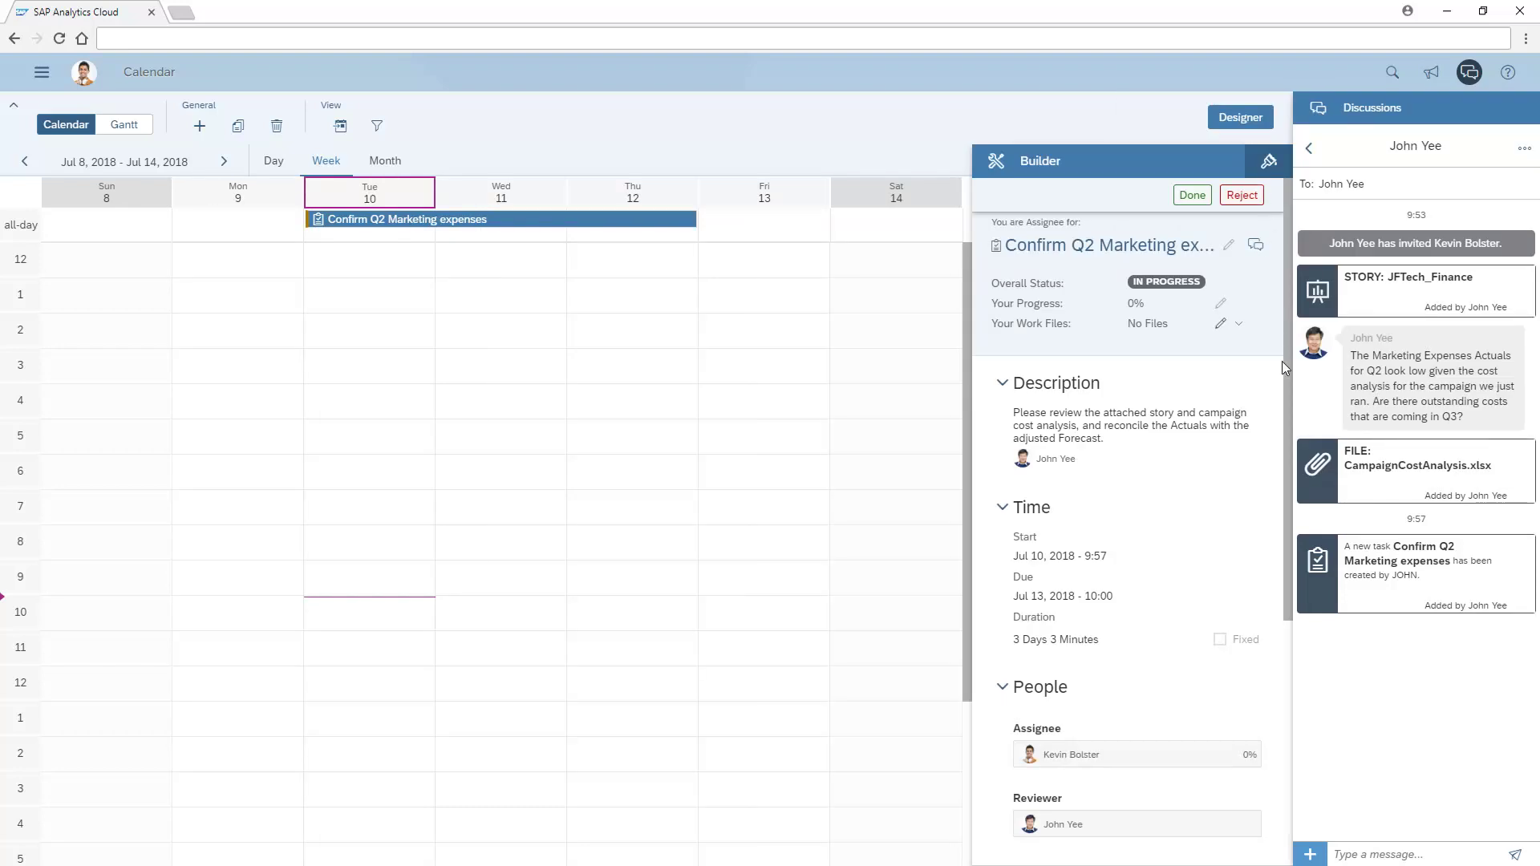
- Reply that other projects' budgets were cut to keep the original forecast and the Q2 numbers include all costs, and mark the task as done
{"action": "left_click", "coordinate": [1347, 856]}
{"action": "type", "text": "No, we cut the budget for some other projects to stick with the original forecast. All costs have been accounted for in the Q2 numbers."}
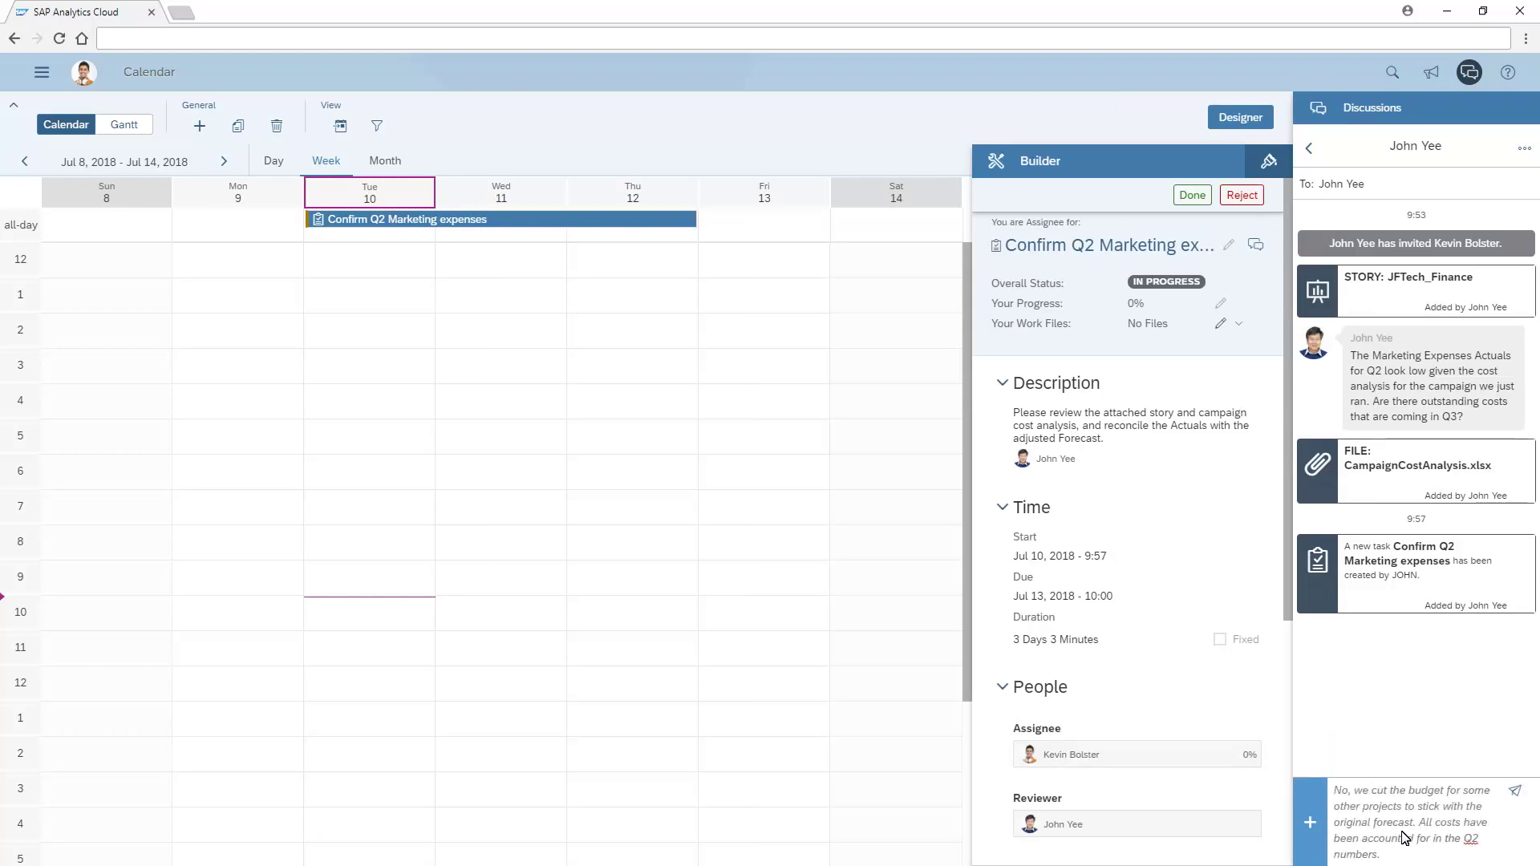
{"action": "left_click", "coordinate": [1515, 790]}
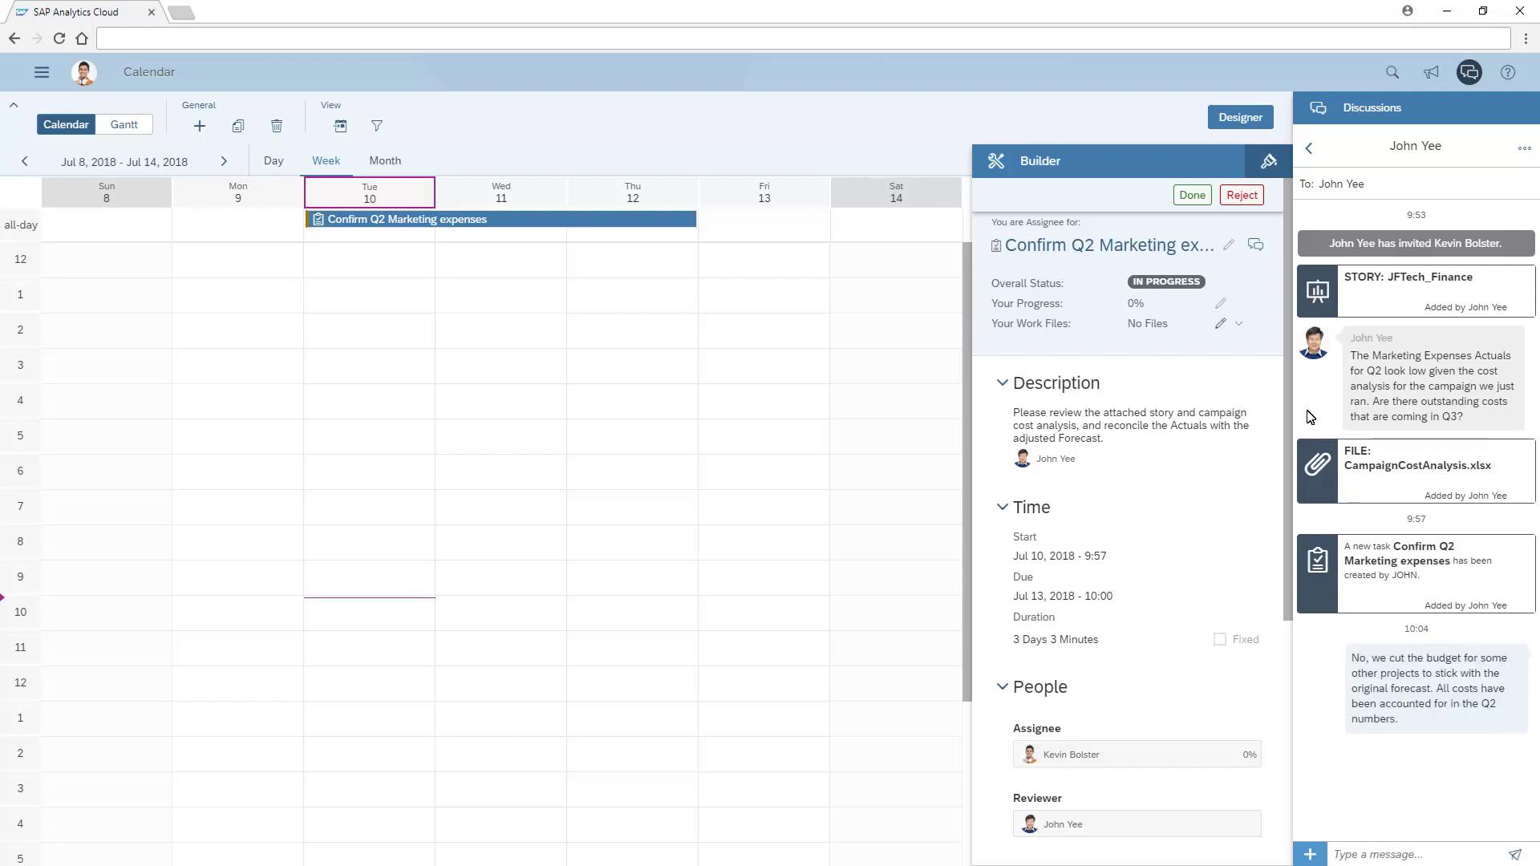
{"action": "left_click", "coordinate": [1192, 195]}
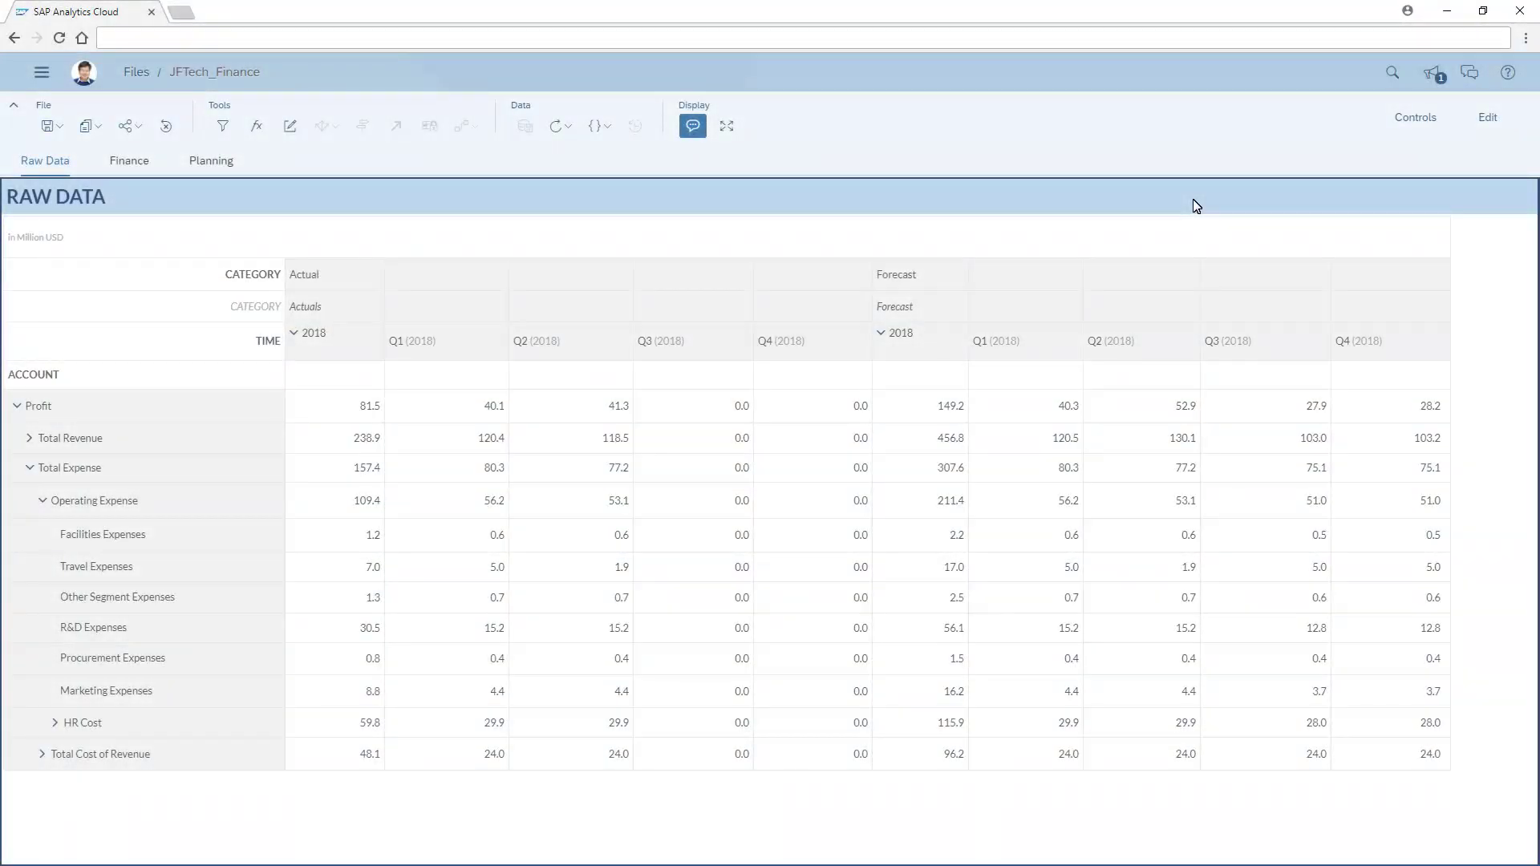
- From the review notification, open the "Confirm Q2 Marketing expenses" task alongside the discussion with its assignee, and stop the task
{"action": "left_click", "coordinate": [1432, 75]}
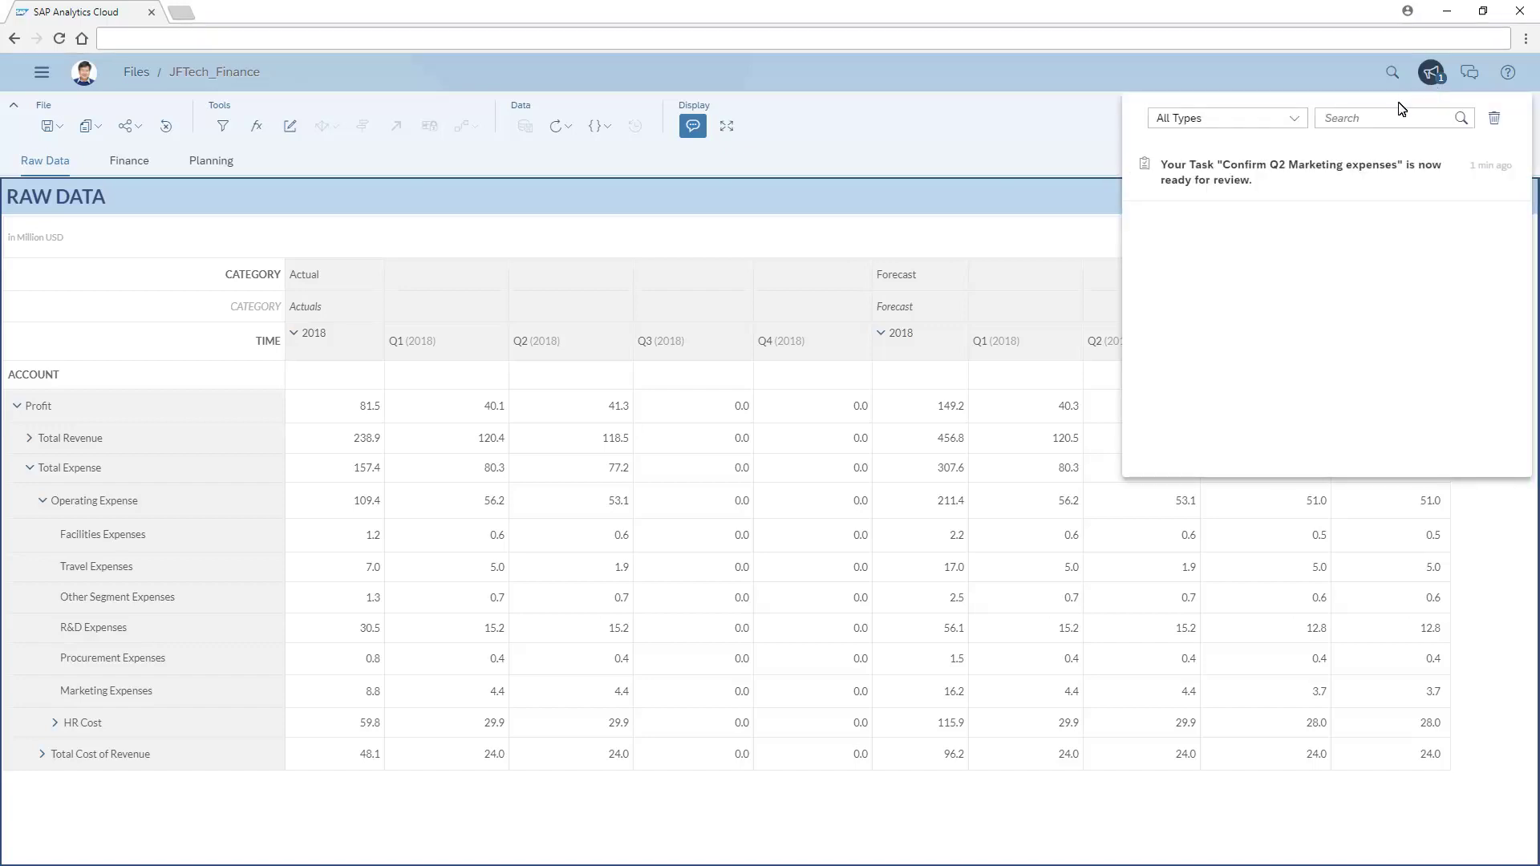
{"action": "left_click", "coordinate": [1310, 172]}
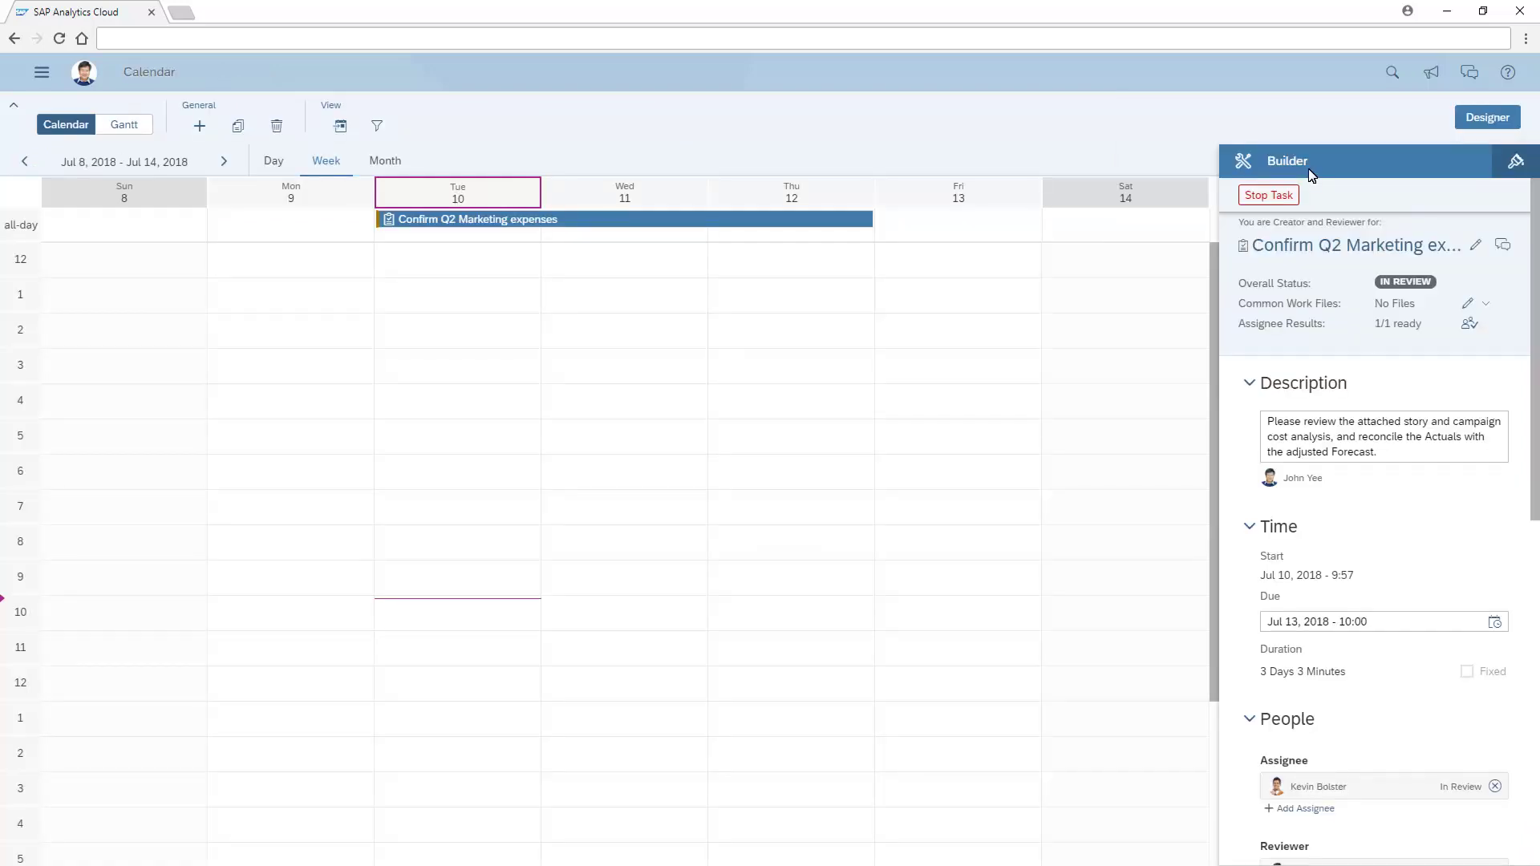
{"action": "left_click", "coordinate": [1470, 72]}
{"action": "left_click", "coordinate": [1398, 211]}
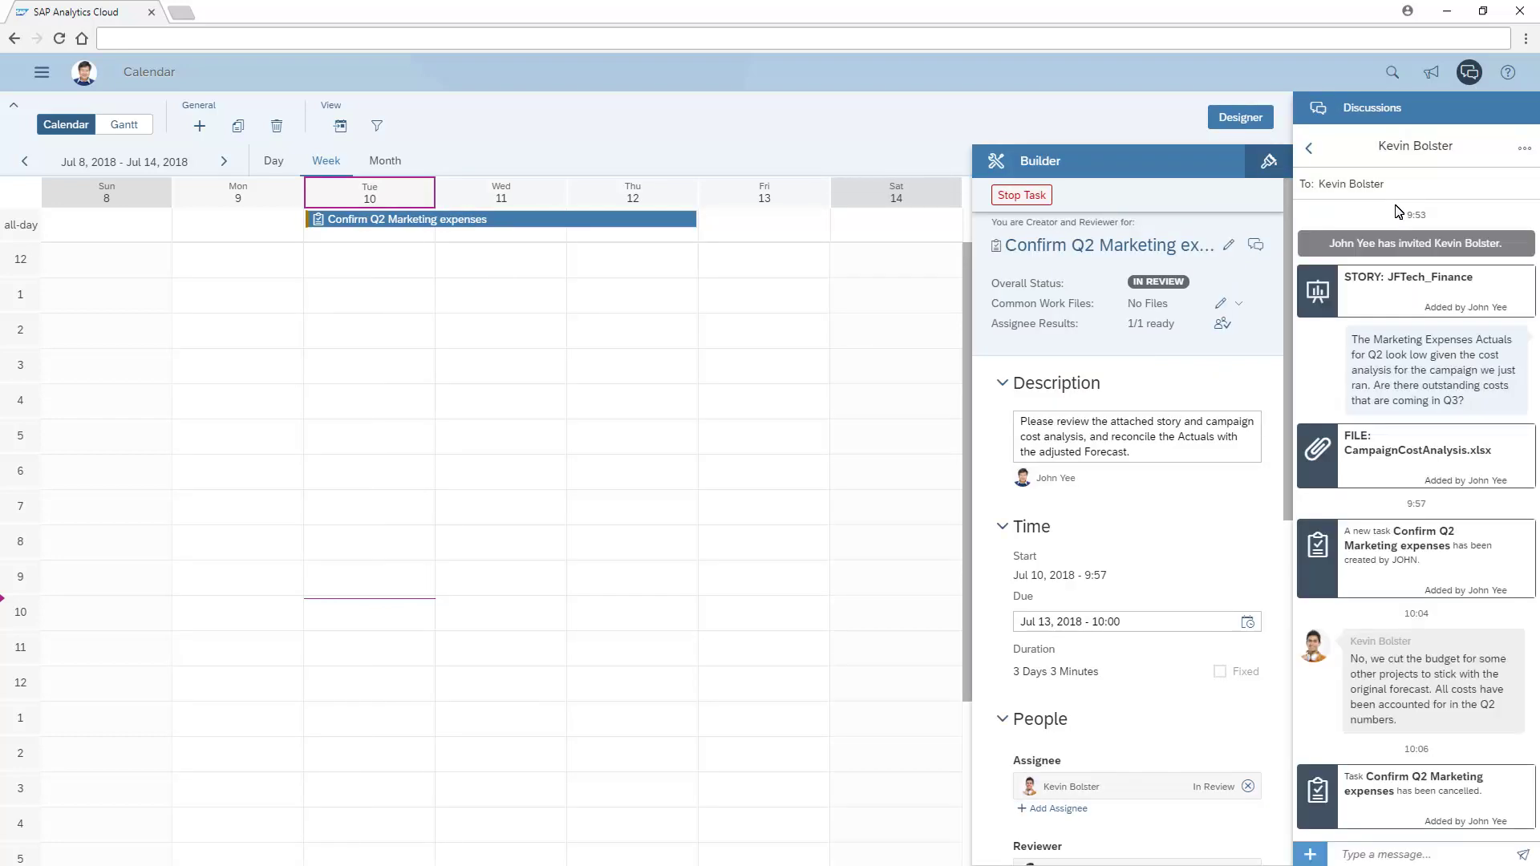
{"action": "left_click", "coordinate": [1021, 196]}
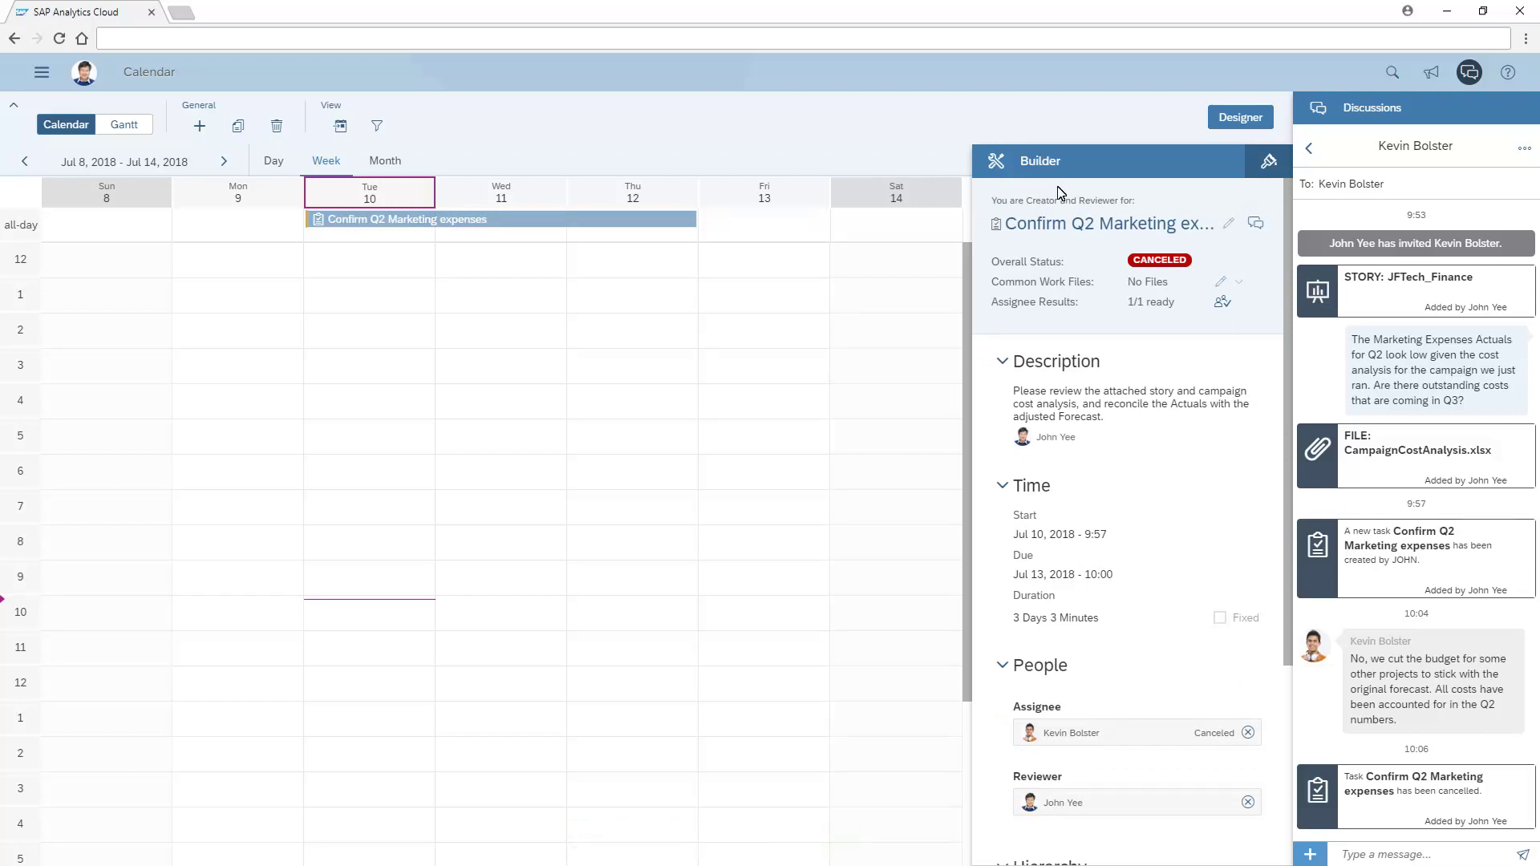
{"action": "left_click", "coordinate": [1240, 120]}
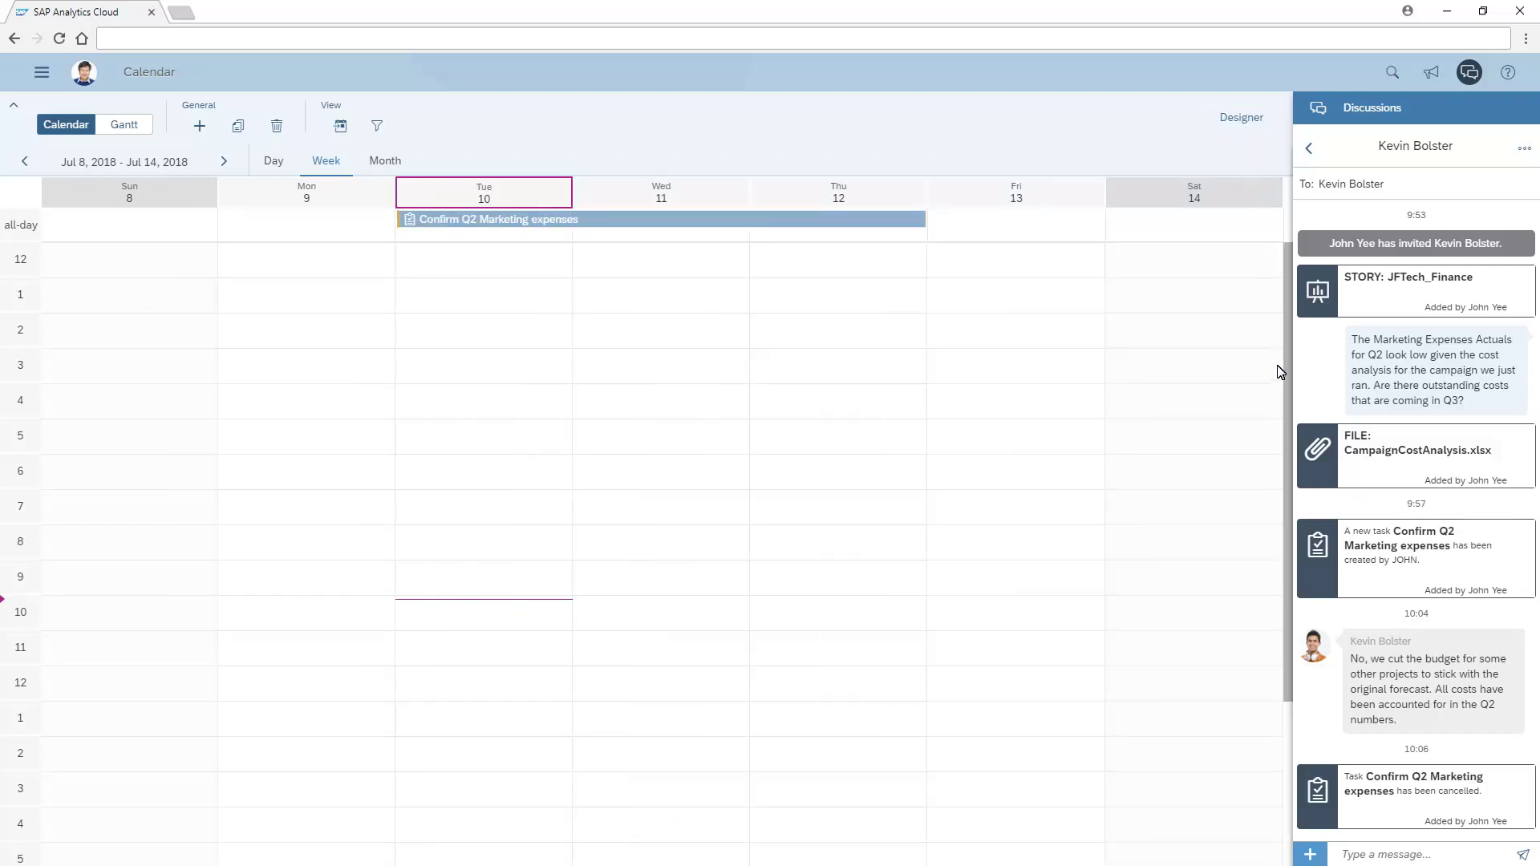
- Send the message "Thanks!" to the colleague in the open discussion
{"action": "left_click", "coordinate": [1354, 855]}
{"action": "type", "text": "Thanks!"}
{"action": "left_click", "coordinate": [1523, 855]}
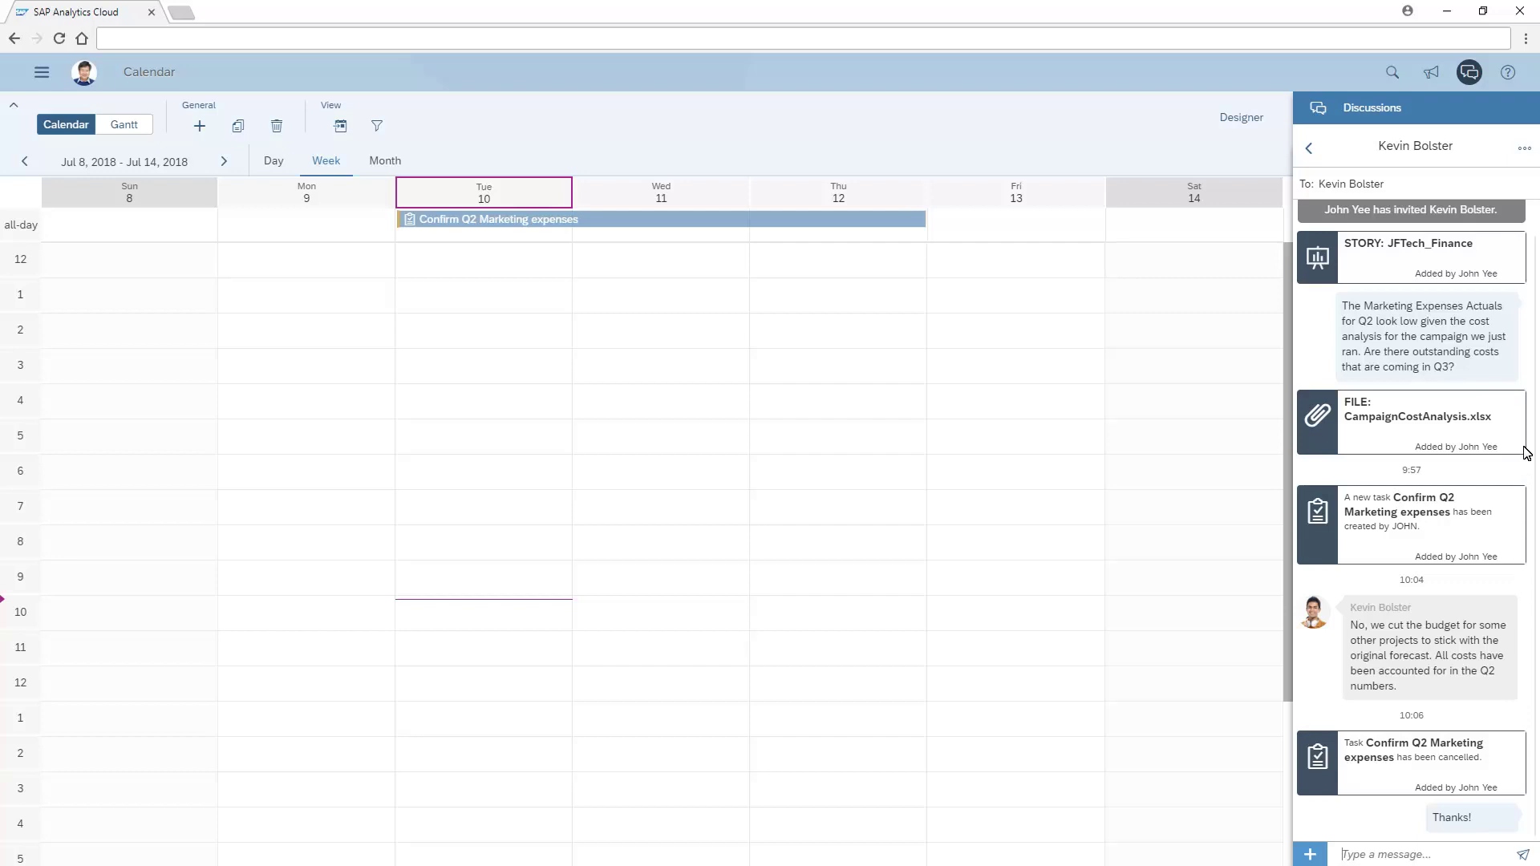
- Archive the discussion with the colleague about the Q2 marketing expenses
{"action": "left_click", "coordinate": [1523, 150]}
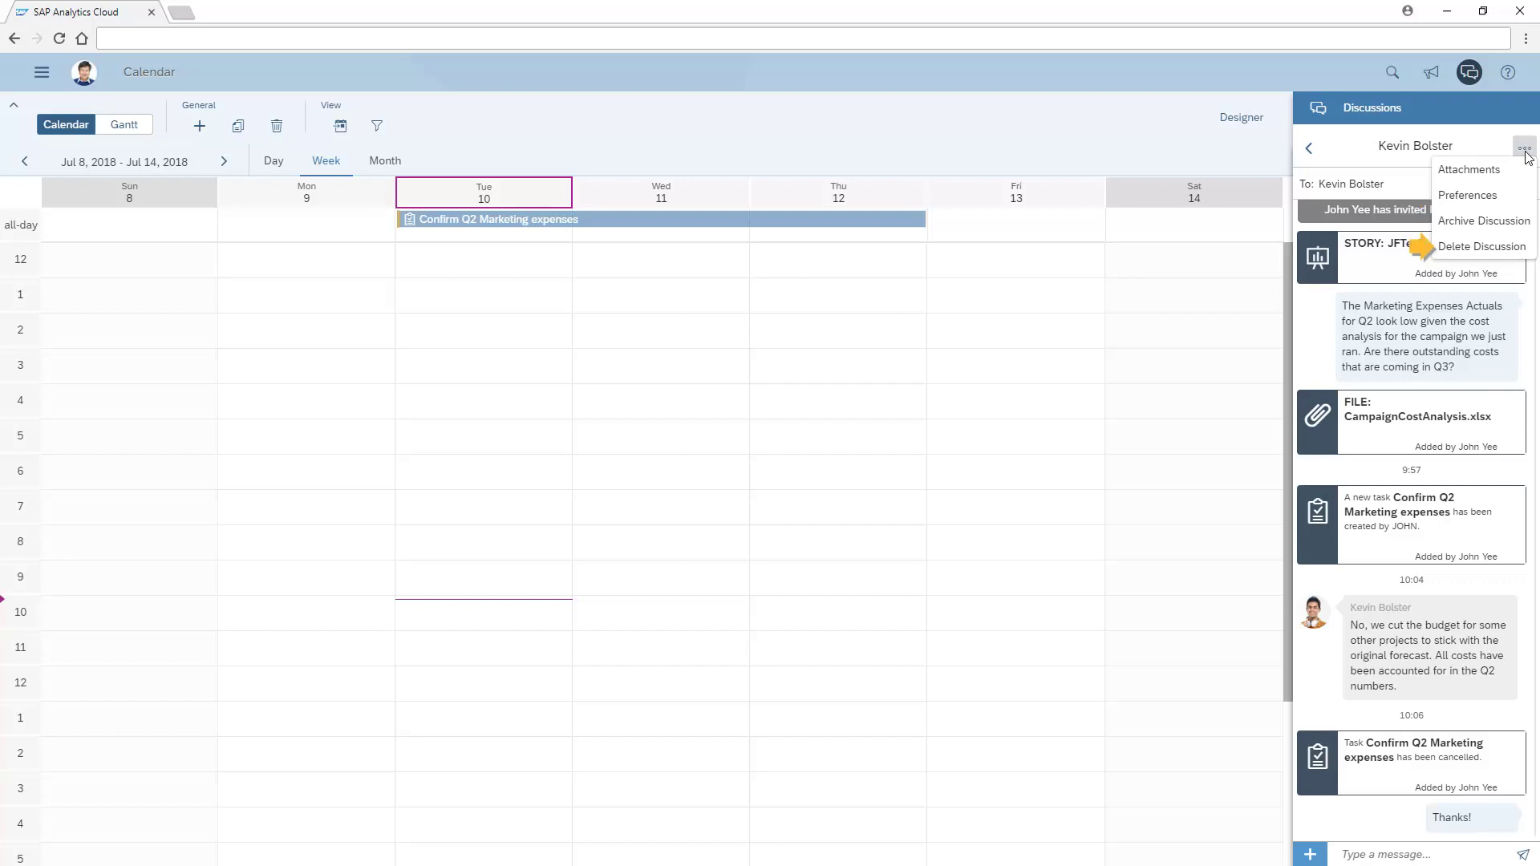
{"action": "left_click", "coordinate": [1483, 221]}
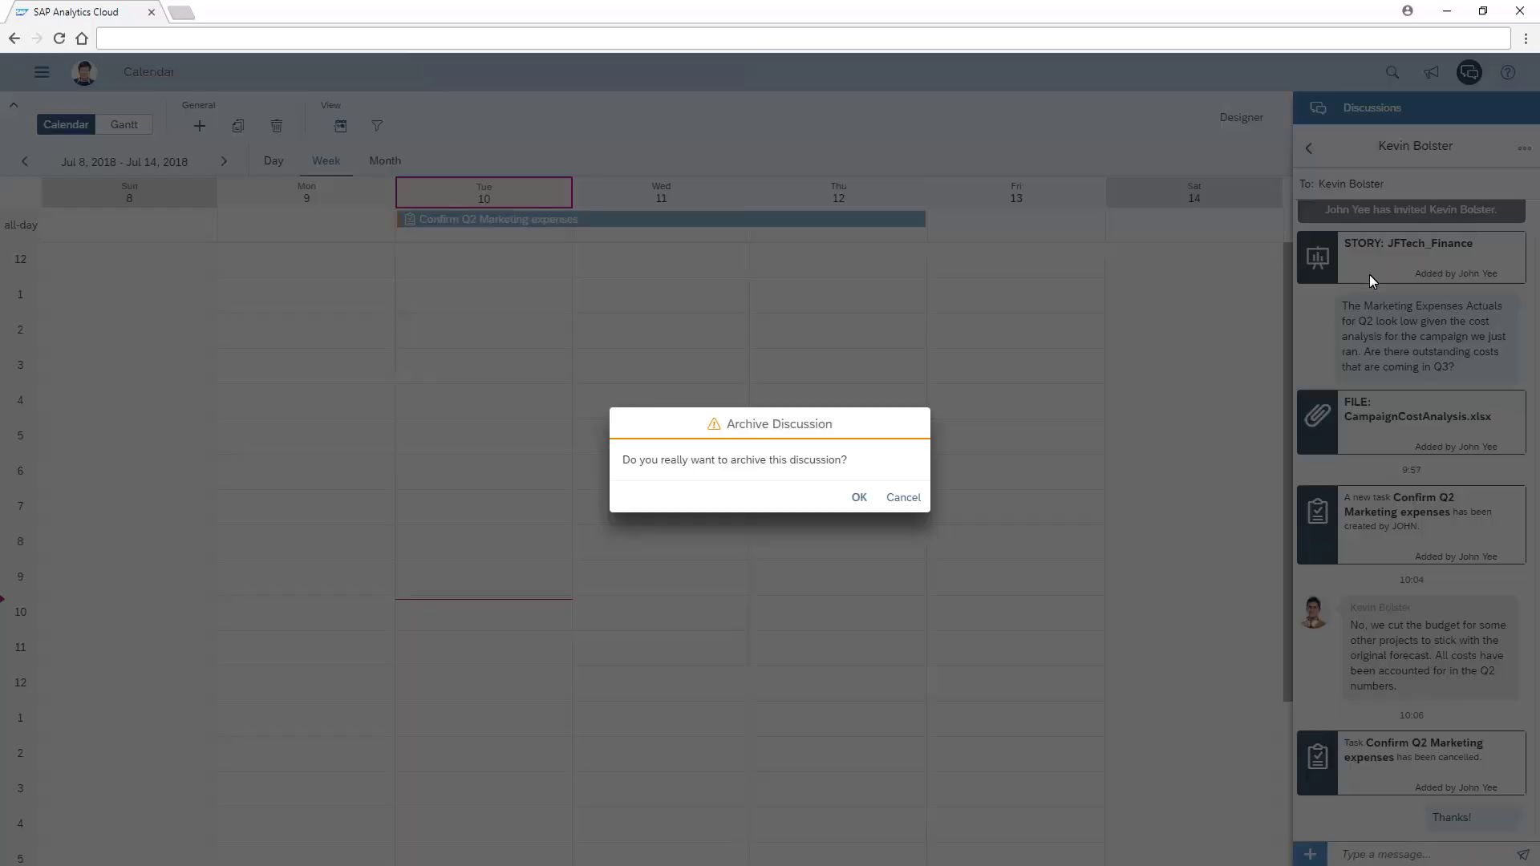
{"action": "left_click", "coordinate": [858, 497]}
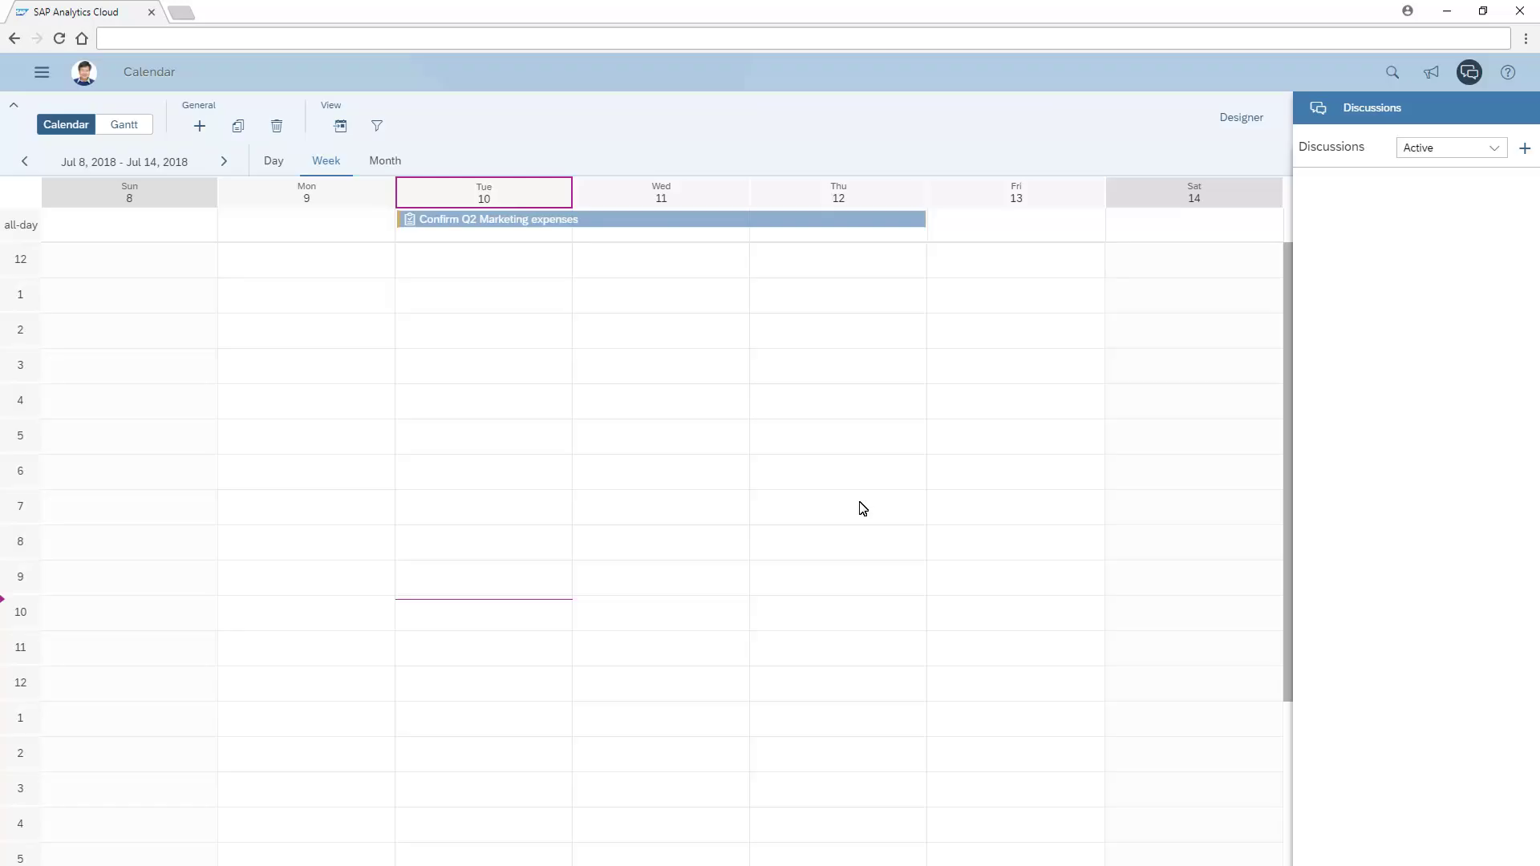